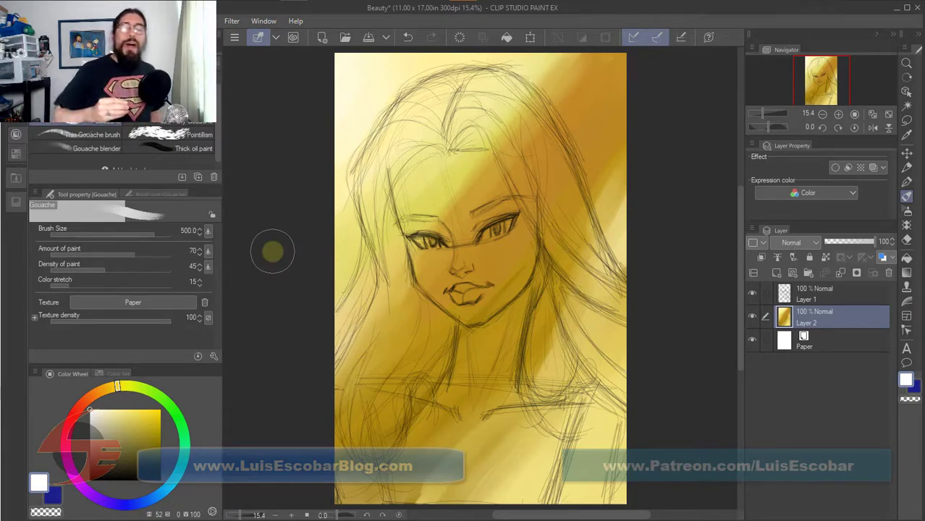
# Pick up a pale yellow with the Thin Gouache brush and add a new layer above the gold background layer.
pyautogui.keyDown('alt'); pyautogui.click(436, 64); pyautogui.keyUp('alt')
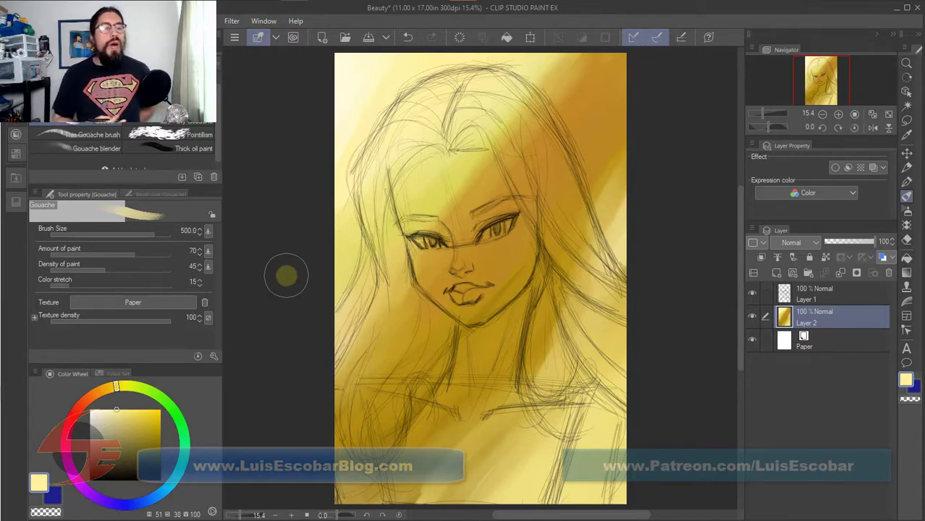
pyautogui.click(93, 135)
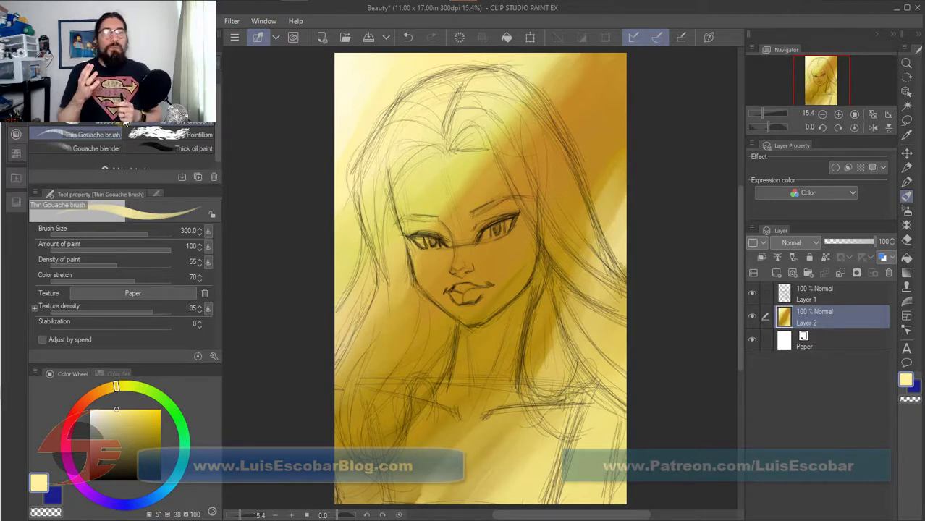
pyautogui.click(777, 273)
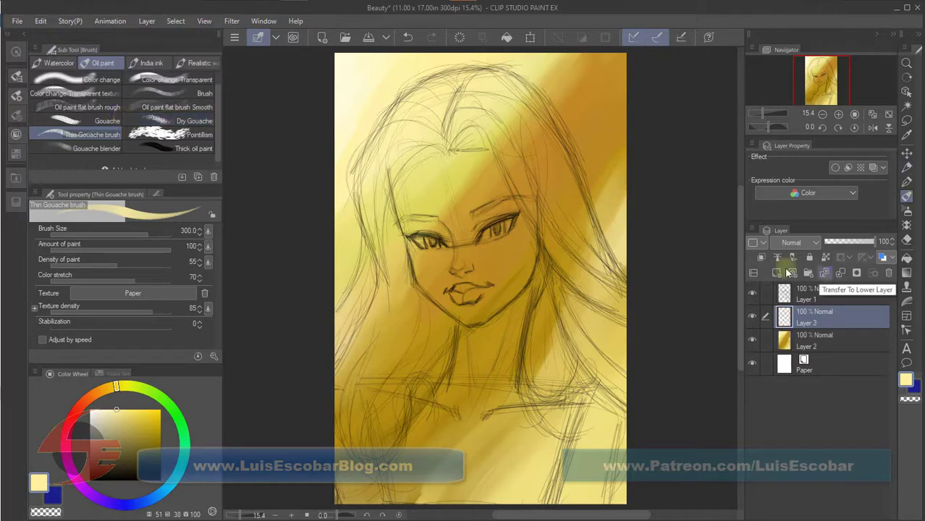
# Block in the face, neck and chest in reddish-brown (H 10, S 52, V 70) with the Gouache brush at size 500.
pyautogui.click(81, 405)
pyautogui.click(120, 432)
pyautogui.click(127, 431)
pyautogui.click(94, 121)
pyautogui.moveTo(406, 170)
pyautogui.mouseDown()
pyautogui.moveTo(417, 239)
pyautogui.moveTo(461, 197)
pyautogui.moveTo(507, 268)
pyautogui.moveTo(434, 434)
pyautogui.moveTo(485, 492)
pyautogui.moveTo(536, 409)
pyautogui.moveTo(499, 148)
pyautogui.mouseUp()
pyautogui.moveTo(424, 293); pyautogui.dragTo(456, 322)
pyautogui.moveTo(565, 384); pyautogui.dragTo(554, 492)
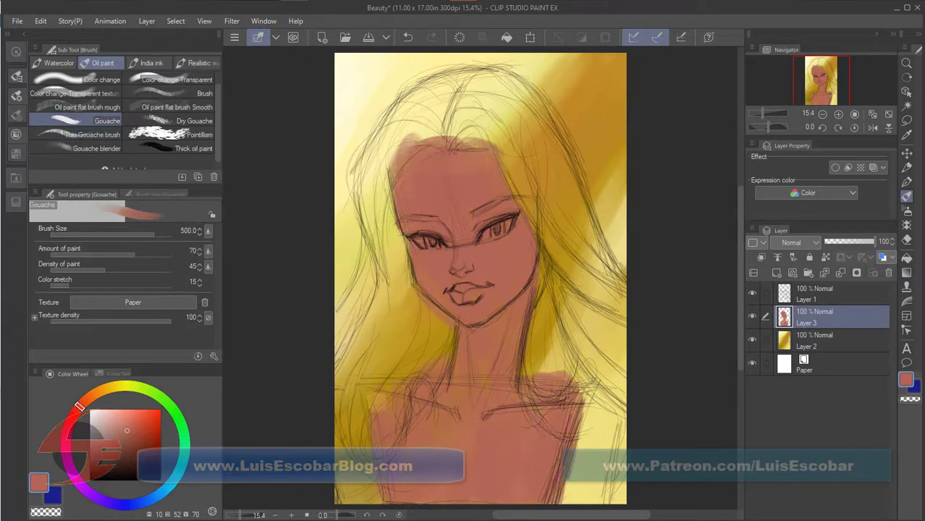
# Block in the clothing straps at both shoulders with a muted grayish blue.
pyautogui.click(166, 488)
pyautogui.click(103, 445)
pyautogui.moveTo(597, 395); pyautogui.dragTo(583, 496)
pyautogui.moveTo(349, 394); pyautogui.dragTo(359, 496)
# Block in the main hair mass around the head in dark brown (H 19, S 68, V 24).
pyautogui.click(85, 400)
pyautogui.click(138, 464)
pyautogui.moveTo(427, 80)
pyautogui.mouseDown()
pyautogui.moveTo(467, 97)
pyautogui.moveTo(394, 144)
pyautogui.moveTo(344, 384)
pyautogui.mouseUp()
pyautogui.moveTo(420, 217)
pyautogui.mouseDown()
pyautogui.moveTo(444, 334)
pyautogui.moveTo(383, 431)
pyautogui.mouseUp()
pyautogui.moveTo(388, 181); pyautogui.dragTo(419, 106)
pyautogui.moveTo(470, 79); pyautogui.dragTo(598, 276)
# Set the sketch layer Layer 1 to 100% opacity, lock it, and reselect painting layer Layer 3.
pyautogui.click(814, 294)
pyautogui.moveTo(845, 241); pyautogui.dragTo(875, 242)
pyautogui.click(815, 317)
# Extend the dark brown hair over both sides, and define the crown, outer edges and forehead hairline with a smaller brush.
pyautogui.moveTo(557, 145)
pyautogui.mouseDown()
pyautogui.moveTo(589, 247)
pyautogui.moveTo(545, 340)
pyautogui.moveTo(614, 406)
pyautogui.mouseUp()
pyautogui.moveTo(393, 279); pyautogui.dragTo(425, 338)
pyautogui.moveTo(405, 108); pyautogui.dragTo(499, 83)
pyautogui.press('[')
pyautogui.press('[')
pyautogui.press('[')
pyautogui.press('[')
pyautogui.press('[')
pyautogui.press('[')
pyautogui.press('[')
pyautogui.press('[')
pyautogui.press('[')
pyautogui.moveTo(365, 235); pyautogui.dragTo(353, 294)
pyautogui.moveTo(428, 68); pyautogui.dragTo(527, 79)
pyautogui.moveTo(548, 108); pyautogui.dragTo(576, 166)
pyautogui.moveTo(433, 149); pyautogui.dragTo(474, 147)
# Fill the hair beside the face and the locks falling over both shoulders with dark brown.
pyautogui.press('c')
pyautogui.press(']')
pyautogui.press(']')
pyautogui.press(']')
pyautogui.press(']')
pyautogui.press(']')
pyautogui.moveTo(392, 165); pyautogui.dragTo(402, 246)
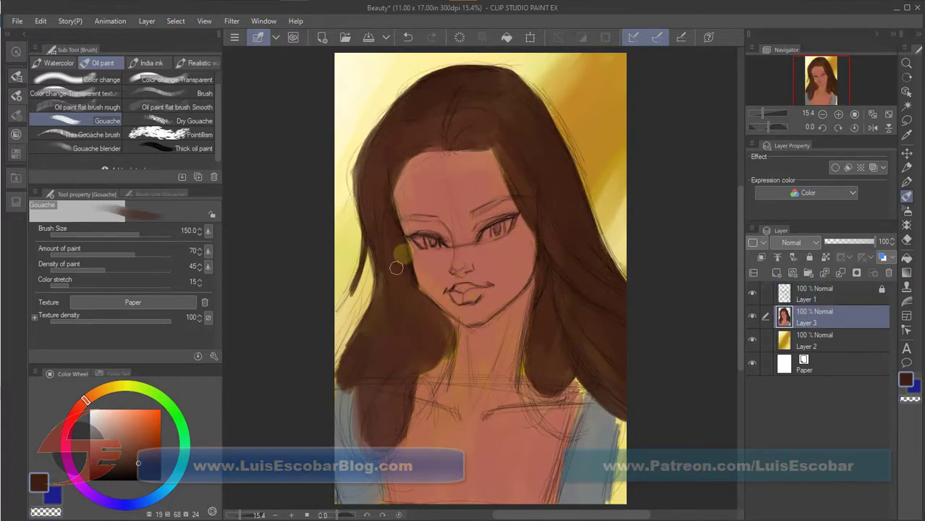
pyautogui.moveTo(525, 362); pyautogui.dragTo(570, 438)
pyautogui.moveTo(446, 307); pyautogui.dragTo(424, 372)
pyautogui.moveTo(337, 374); pyautogui.dragTo(375, 375)
# Paint both eyebrows in dark brown with a smaller brush and strengthen the loose strand beside the hair.
pyautogui.press('[')
pyautogui.press('[')
pyautogui.press('[')
pyautogui.press('[')
pyautogui.press('[')
pyautogui.press('[')
pyautogui.moveTo(474, 213); pyautogui.dragTo(512, 199)
pyautogui.moveTo(436, 218); pyautogui.dragTo(401, 218)
pyautogui.moveTo(365, 248)
pyautogui.mouseDown()
pyautogui.moveTo(341, 305)
pyautogui.moveTo(373, 300)
pyautogui.mouseUp()
# Paint skin tone on the arm beside the strap and touch up the hair near the neck with the brush at size 120.
pyautogui.keyDown('alt'); pyautogui.click(457, 236); pyautogui.keyUp('alt')
pyautogui.press(']')
pyautogui.press(']')
pyautogui.press(']')
pyautogui.moveTo(623, 424); pyautogui.dragTo(617, 499)
pyautogui.keyDown('alt'); pyautogui.click(402, 403); pyautogui.keyUp('alt')
pyautogui.moveTo(439, 363); pyautogui.dragTo(414, 382)
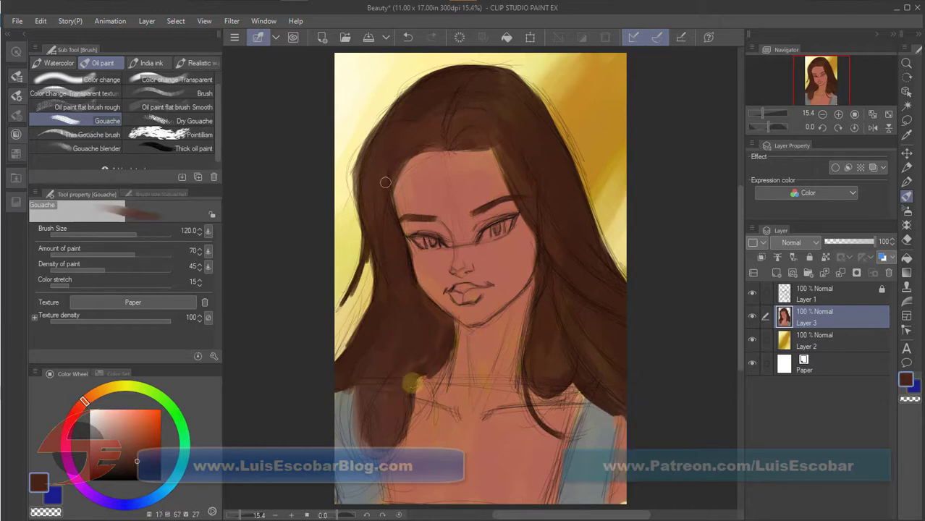
pyautogui.keyDown('alt'); pyautogui.click(572, 487); pyautogui.keyUp('alt')
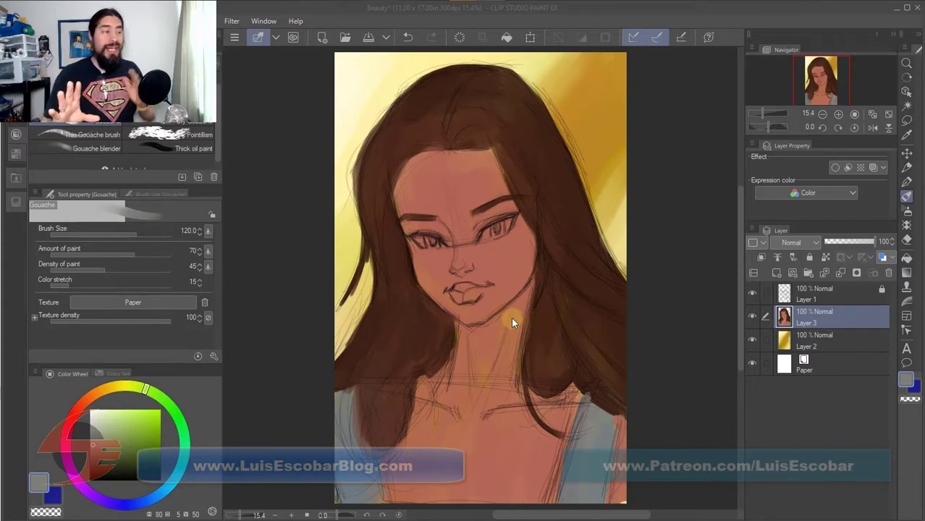
pyautogui.scroll(-8, 511, 322)
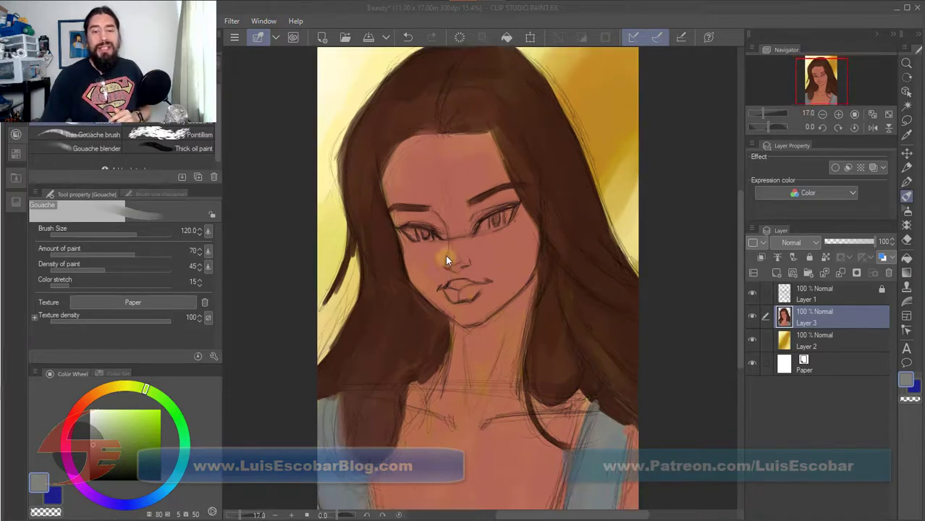
pyautogui.scroll(-4, 447, 246)
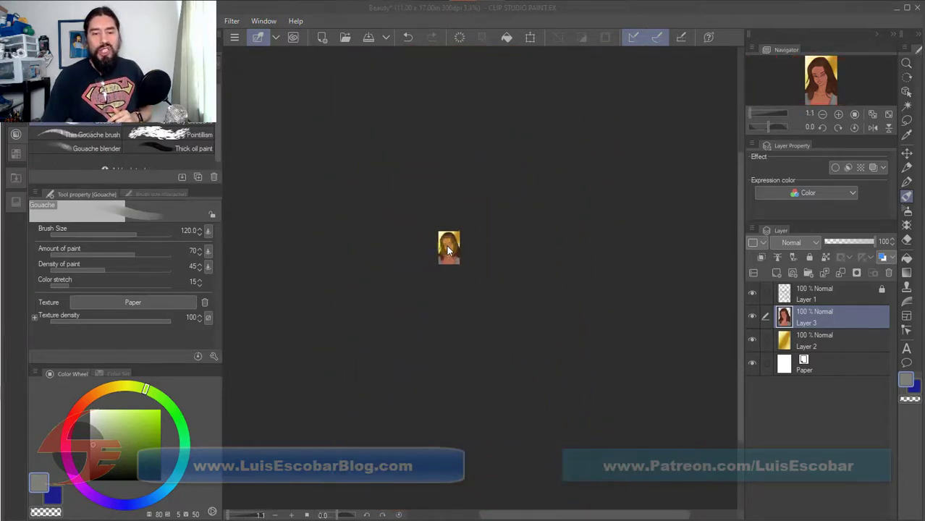
pyautogui.scroll(1, 448, 247)
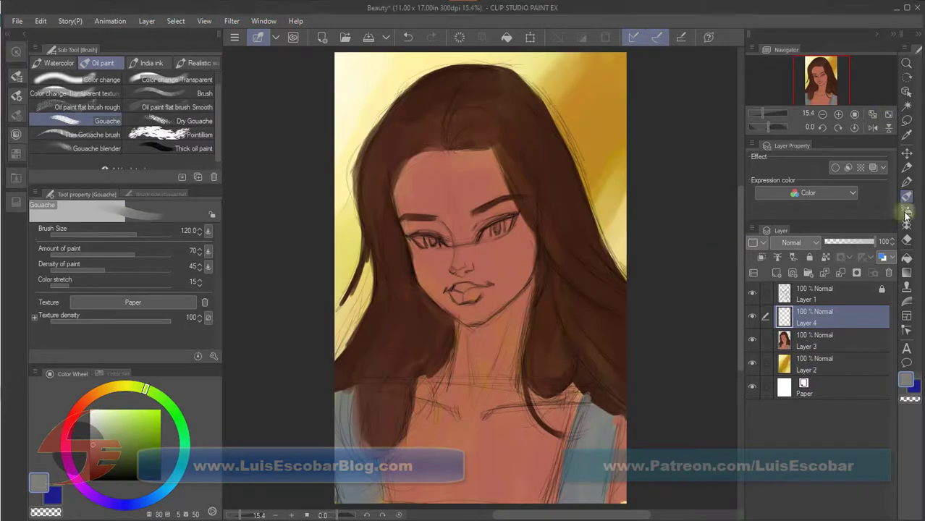
# Choose the airbrush, add Layer 4 above the figure, lock the transparent pixels of Layer 3, and make Layer 4 active.
pyautogui.click(907, 211)
pyautogui.scroll(-5, 669, 331)
pyautogui.click(815, 341)
pyautogui.click(826, 257)
pyautogui.click(815, 317)
# Airbrush soft light over both sides of the figure with the Hard airbrush at size 2000, using pale mint (H 168, S 32, V 100).
pyautogui.moveTo(585, 204)
pyautogui.mouseDown()
pyautogui.moveTo(556, 191)
pyautogui.moveTo(568, 319)
pyautogui.mouseUp()
pyautogui.click(112, 410)
pyautogui.click(181, 470)
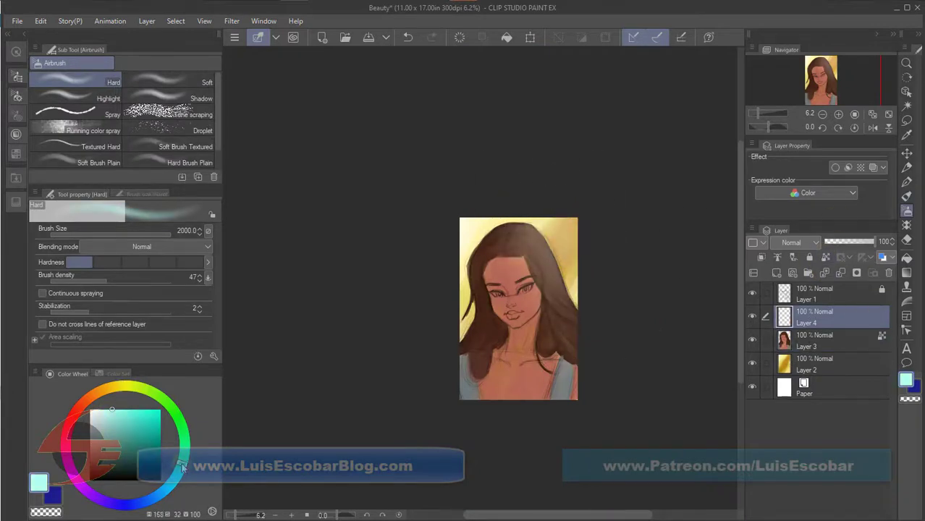
pyautogui.moveTo(464, 240); pyautogui.dragTo(484, 362)
# Merge the airbrushed layer with the figure layer below and lock the merged layer's transparent pixels.
pyautogui.rightClick(832, 317)
pyautogui.click(836, 279)
pyautogui.click(826, 257)
# Paint light warm skin tones on the middle of the face and the chest with the Gouache brush.
pyautogui.click(906, 196)
pyautogui.keyDown('alt'); pyautogui.click(509, 325); pyautogui.keyUp('alt')
pyautogui.click(121, 414)
pyautogui.click(89, 397)
pyautogui.click(113, 410)
pyautogui.moveTo(514, 290)
pyautogui.mouseDown()
pyautogui.moveTo(524, 263)
pyautogui.moveTo(525, 283)
pyautogui.moveTo(550, 317)
pyautogui.moveTo(526, 305)
pyautogui.moveTo(522, 318)
pyautogui.moveTo(520, 260)
pyautogui.mouseUp()
pyautogui.click(92, 150)
pyautogui.click(94, 136)
pyautogui.press(']')
pyautogui.press(']')
pyautogui.moveTo(514, 372)
pyautogui.mouseDown()
pyautogui.moveTo(488, 385)
pyautogui.moveTo(494, 396)
pyautogui.moveTo(513, 389)
pyautogui.mouseUp()
# Darken the hair around the face and over the shoulders with a very dark brown.
pyautogui.click(111, 470)
pyautogui.click(111, 387)
pyautogui.moveTo(490, 308)
pyautogui.mouseDown()
pyautogui.moveTo(498, 339)
pyautogui.moveTo(489, 362)
pyautogui.mouseUp()
pyautogui.press('[')
pyautogui.press('[')
pyautogui.moveTo(481, 261); pyautogui.dragTo(479, 300)
pyautogui.moveTo(484, 243)
pyautogui.mouseDown()
pyautogui.moveTo(511, 238)
pyautogui.moveTo(511, 252)
pyautogui.moveTo(535, 267)
pyautogui.moveTo(567, 354)
pyautogui.mouseUp()
pyautogui.moveTo(564, 320); pyautogui.dragTo(561, 308)
pyautogui.moveTo(484, 348); pyautogui.dragTo(471, 397)
# Add near-white highlights to the clothing straps at the shoulders.
pyautogui.click(97, 414)
pyautogui.click(176, 475)
pyautogui.click(141, 387)
pyautogui.moveTo(561, 384); pyautogui.dragTo(558, 398)
# Paint warm reddish-brown shadows on the shaded side of the forehead, cheek and neck with a smaller brush.
pyautogui.click(141, 436)
pyautogui.click(83, 404)
pyautogui.press('[')
pyautogui.moveTo(521, 262); pyautogui.dragTo(535, 330)
pyautogui.click(148, 450)
pyautogui.moveTo(524, 264)
pyautogui.mouseDown()
pyautogui.moveTo(538, 273)
pyautogui.moveTo(539, 346)
pyautogui.moveTo(496, 363)
pyautogui.mouseUp()
pyautogui.keyDown('alt'); pyautogui.click(508, 324); pyautogui.keyUp('alt')
pyautogui.keyDown('alt'); pyautogui.click(528, 266); pyautogui.keyUp('alt')
# Paint the lips in dark rose (H 341, S 53, V 40) with the Gouache brush at size 60.
pyautogui.press(']')
pyautogui.press(']')
pyautogui.press(']')
pyautogui.press('[')
pyautogui.press('[')
pyautogui.press('[')
pyautogui.press('[')
pyautogui.press('[')
pyautogui.press('[')
pyautogui.keyDown('alt'); pyautogui.click(507, 315); pyautogui.keyUp('alt')
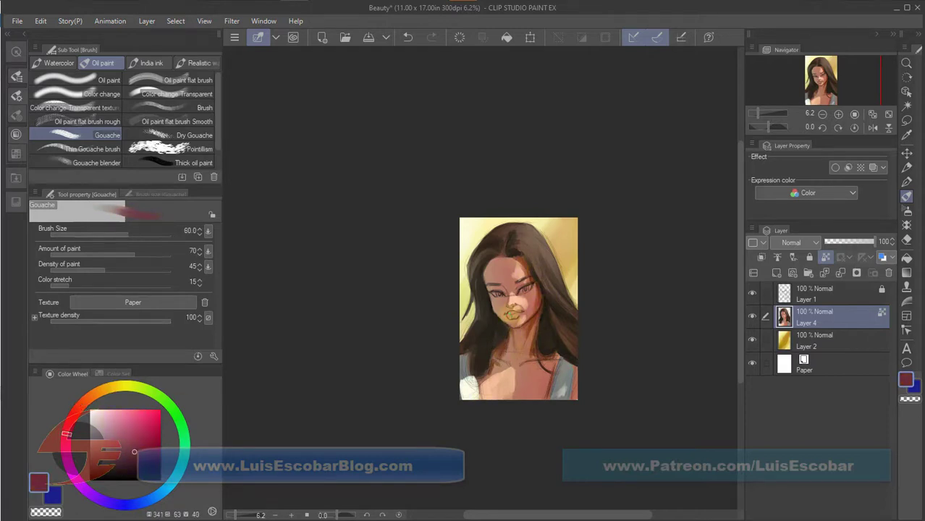
# Work muted reddish skin tones into the forehead, nose and eye area, enlarging the brush from size 100 to 200.
pyautogui.press(']')
pyautogui.press(']')
pyautogui.press(']')
pyautogui.keyDown('alt'); pyautogui.click(505, 279); pyautogui.keyUp('alt')
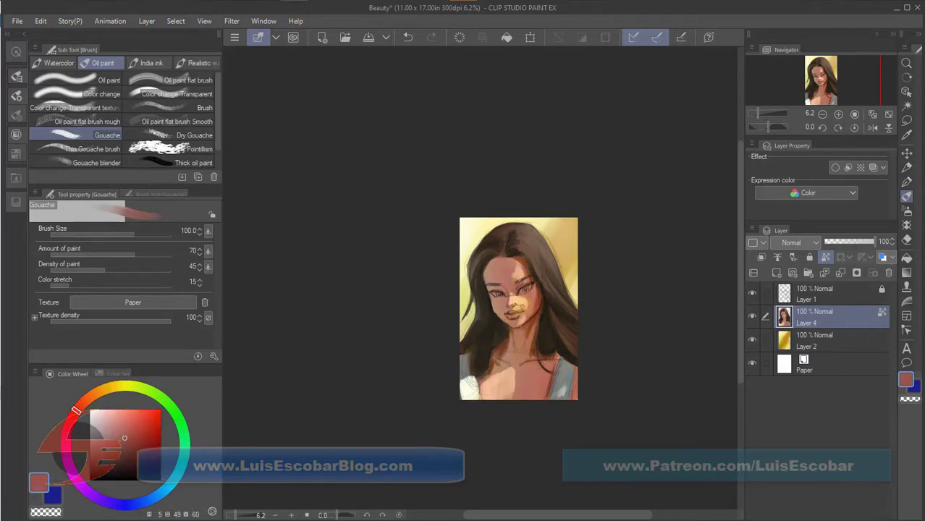
pyautogui.press(']')
pyautogui.press(']')
pyautogui.keyDown('alt'); pyautogui.click(519, 297); pyautogui.keyUp('alt')
pyautogui.keyDown('alt'); pyautogui.click(519, 298); pyautogui.keyUp('alt')
pyautogui.keyDown('alt'); pyautogui.click(517, 288); pyautogui.keyUp('alt')
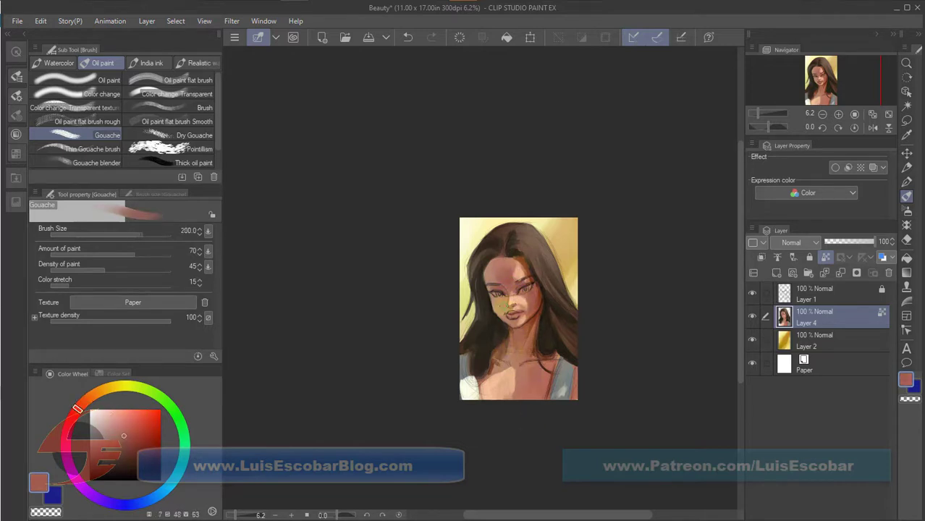
# Blend sampled orange-brown skin tones into the brow, forehead edge and upper chest.
pyautogui.keyDown('alt'); pyautogui.click(525, 283); pyautogui.keyUp('alt')
pyautogui.keyDown('alt'); pyautogui.click(491, 367); pyautogui.keyUp('alt')
pyautogui.keyDown('alt'); pyautogui.click(487, 265); pyautogui.keyUp('alt')
pyautogui.press(']')
pyautogui.press(']')
pyautogui.keyDown('alt'); pyautogui.click(491, 265); pyautogui.keyUp('alt')
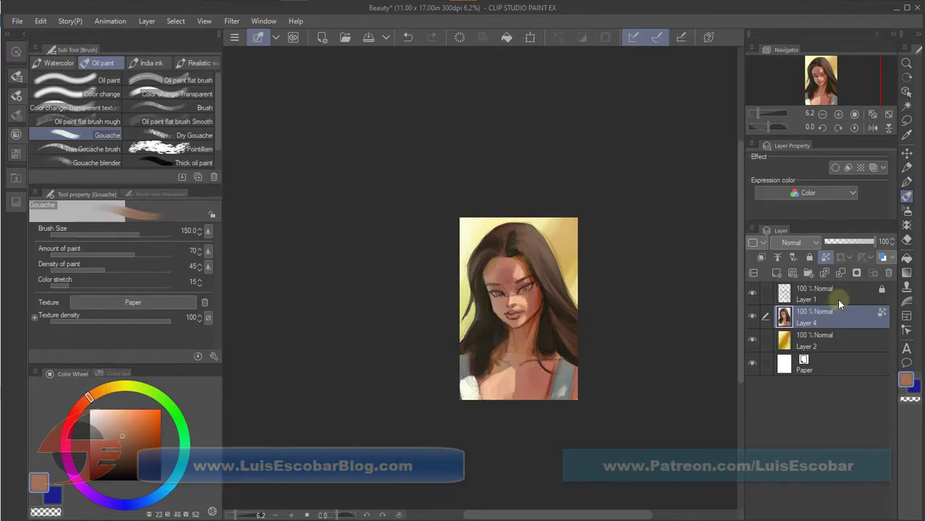
# Set the opacity of the locked sketch layer Layer 1 to 32% and reselect Layer 4.
pyautogui.click(814, 294)
pyautogui.click(839, 241)
pyautogui.keyDown('alt'); pyautogui.click(493, 365); pyautogui.keyUp('alt')
pyautogui.hotkey('ctrl', 'z')
pyautogui.hotkey('ctrl', 'y')
pyautogui.click(810, 257)
pyautogui.click(814, 317)
# Refine the shoulder edge, nose and shaded cheek and jaw with reddish skin tones and a dark red.
pyautogui.moveTo(492, 361)
pyautogui.mouseDown()
pyautogui.moveTo(501, 358)
pyautogui.moveTo(488, 372)
pyautogui.mouseUp()
pyautogui.keyDown('alt'); pyautogui.click(511, 309); pyautogui.keyUp('alt')
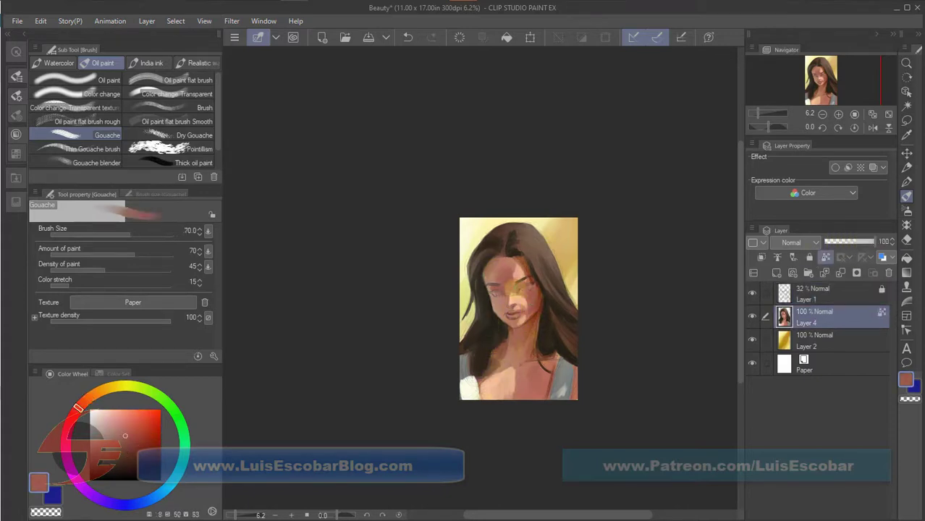
pyautogui.press('[')
pyautogui.press('[')
pyautogui.press('[')
pyautogui.press('[')
pyautogui.press('[')
pyautogui.keyDown('alt'); pyautogui.click(537, 316); pyautogui.keyUp('alt')
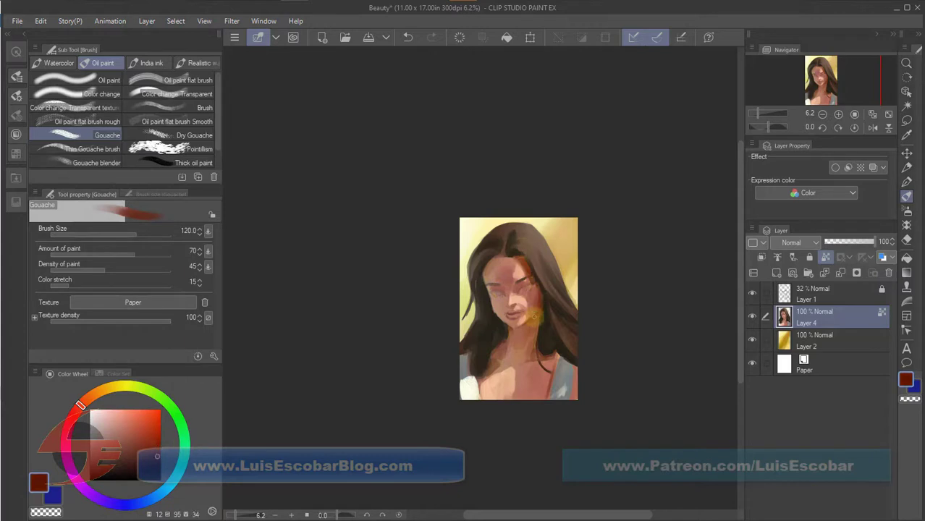
pyautogui.press('[')
pyautogui.keyDown('alt'); pyautogui.click(534, 296); pyautogui.keyUp('alt')
pyautogui.keyDown('alt'); pyautogui.click(537, 317); pyautogui.keyUp('alt')
pyautogui.keyDown('alt'); pyautogui.click(528, 329); pyautogui.keyUp('alt')
# Blend sampled skin tones around the eye, cheeks and mouth, varying the Gouache brush size.
pyautogui.press(']')
pyautogui.press(']')
pyautogui.keyDown('alt'); pyautogui.click(501, 290); pyautogui.keyUp('alt')
pyautogui.press('[')
pyautogui.press('[')
pyautogui.keyDown('alt'); pyautogui.click(527, 314); pyautogui.keyUp('alt')
pyautogui.press(']')
pyautogui.press(']')
pyautogui.keyDown('alt'); pyautogui.click(503, 318); pyautogui.keyUp('alt')
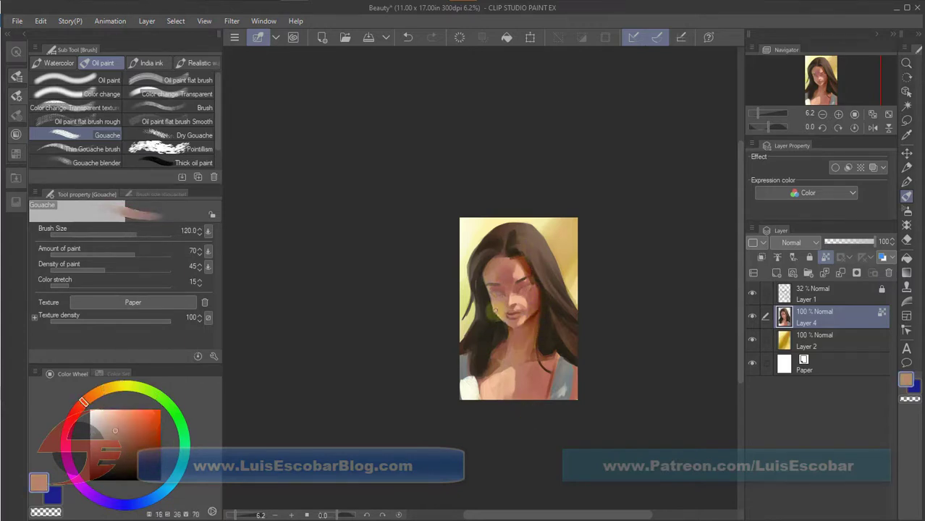
# Retouch the cheek and define the eyebrows and eye area with sampled tones, using progressively smaller Gouache brush sizes.
pyautogui.keyDown('alt'); pyautogui.click(493, 315); pyautogui.keyUp('alt')
pyautogui.keyDown('alt'); pyautogui.click(530, 283); pyautogui.keyUp('alt')
pyautogui.press('[')
pyautogui.press('[')
pyautogui.keyDown('alt'); pyautogui.click(532, 277); pyautogui.keyUp('alt')
pyautogui.press('[')
pyautogui.press('[')
pyautogui.press('[')
pyautogui.moveTo(490, 283)
pyautogui.mouseDown()
pyautogui.moveTo(535, 283)
pyautogui.moveTo(510, 287)
pyautogui.moveTo(521, 293)
pyautogui.moveTo(534, 285)
pyautogui.mouseUp()
# Paint dark lash lines and muted green irises on both eyes with the Gouache brush, using black, green and a pale tone.
pyautogui.click(160, 479)
pyautogui.press('[')
pyautogui.click(184, 435)
pyautogui.click(148, 454)
pyautogui.press(']')
pyautogui.press(']')
pyautogui.click(524, 287)
pyautogui.click(497, 295)
pyautogui.click(98, 410)
pyautogui.press(']')
pyautogui.press(']')
pyautogui.press(']')
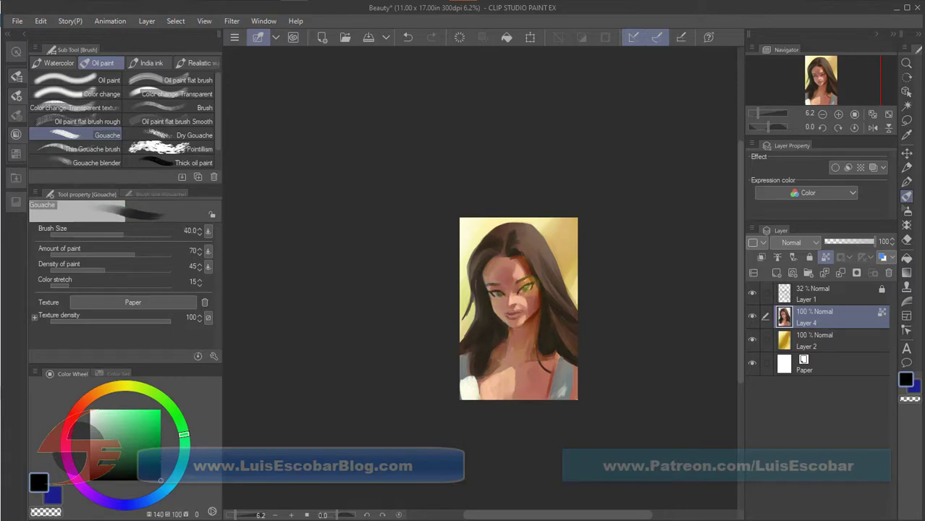
pyautogui.keyDown('alt'); pyautogui.click(529, 285); pyautogui.keyUp('alt')
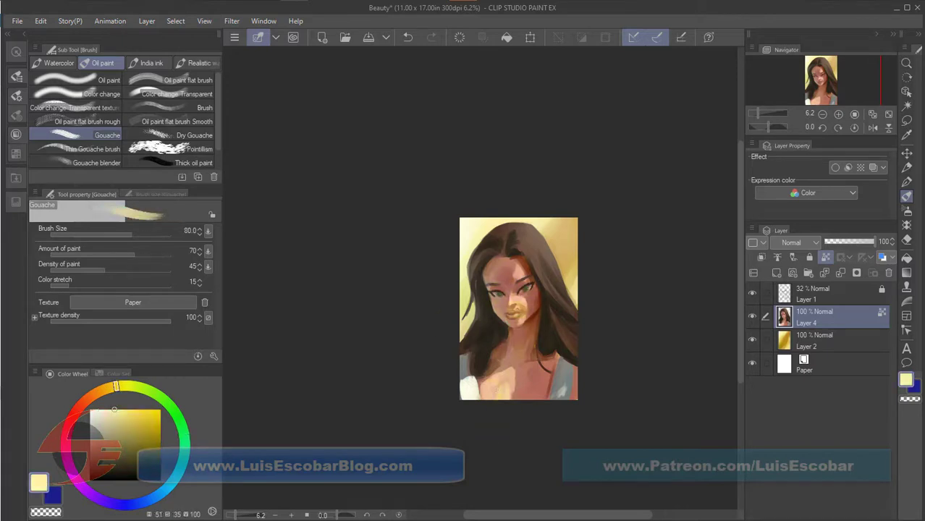
# Retouch the mouth, eye area and upper chest with sampled pale yellow and reddish-brown tones, varying the Gouache brush size.
pyautogui.keyDown('alt'); pyautogui.click(508, 317); pyautogui.keyUp('alt')
pyautogui.press('[')
pyautogui.keyDown('alt'); pyautogui.click(498, 288); pyautogui.keyUp('alt')
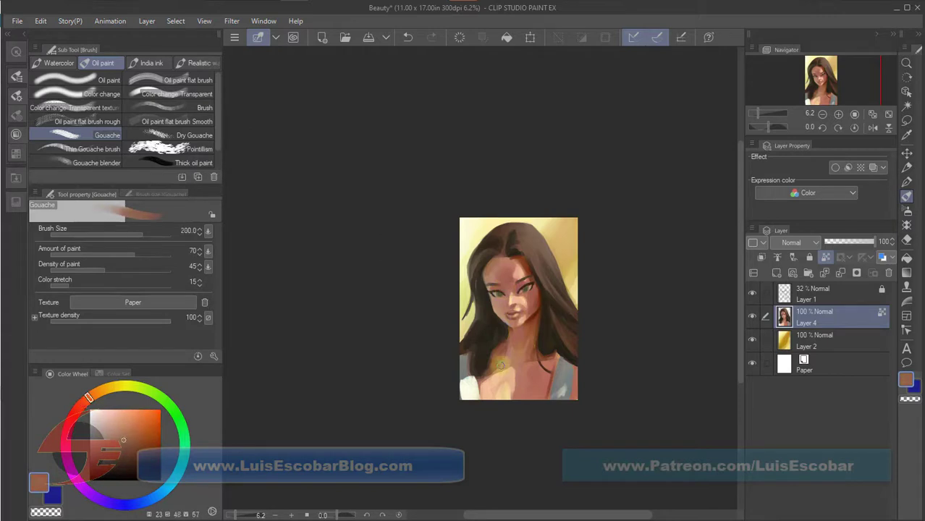
pyautogui.press(']')
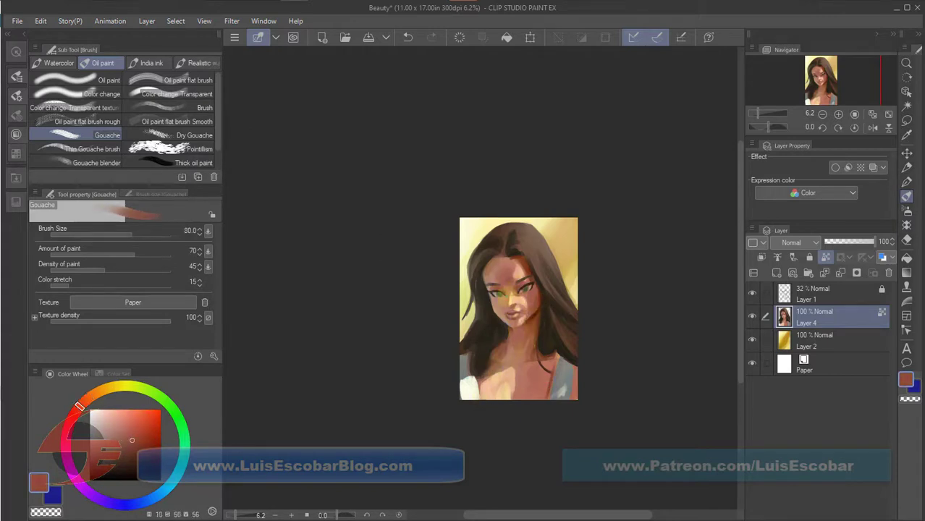
pyautogui.keyDown('alt'); pyautogui.click(508, 294); pyautogui.keyUp('alt')
pyautogui.press('[')
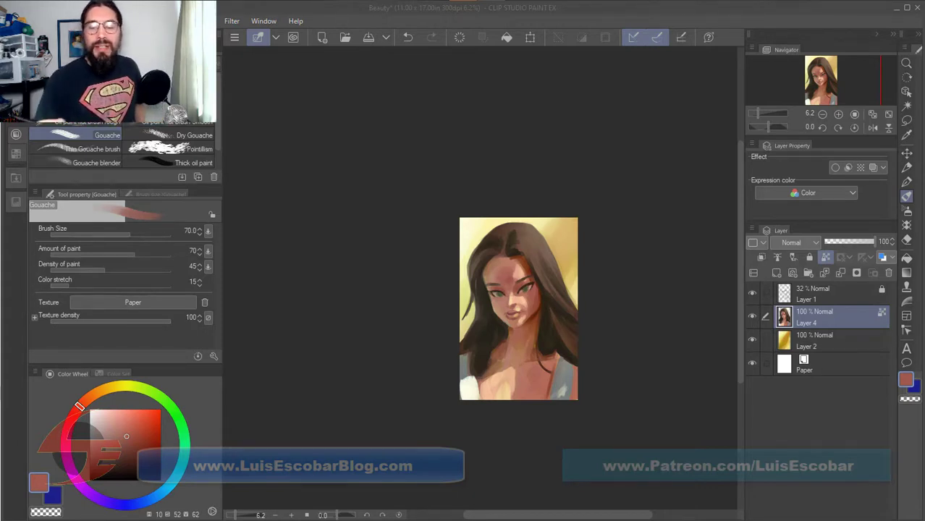
# Blend a reddish skin tone around the nose and mouth at brush size 150, and darken the hair edge beside the cheek.
pyautogui.click(515, 302)
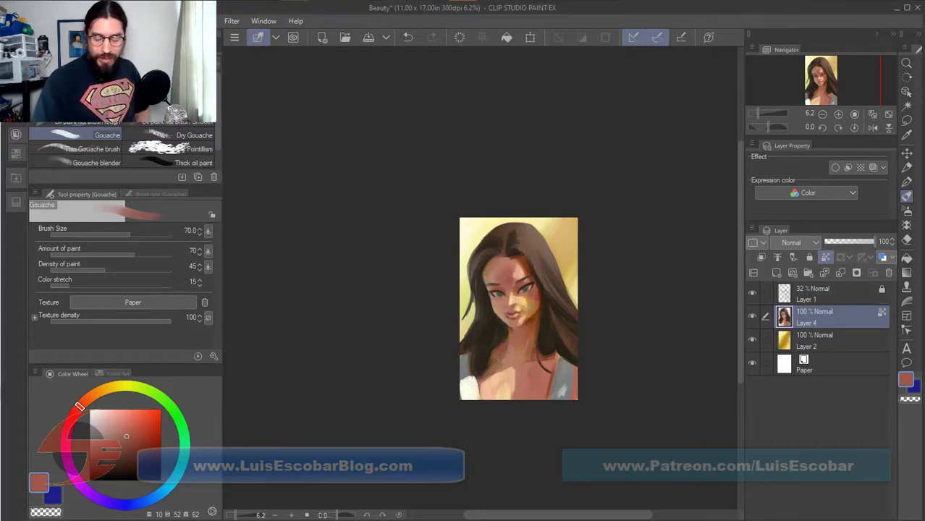
pyautogui.press(']')
pyautogui.press(']')
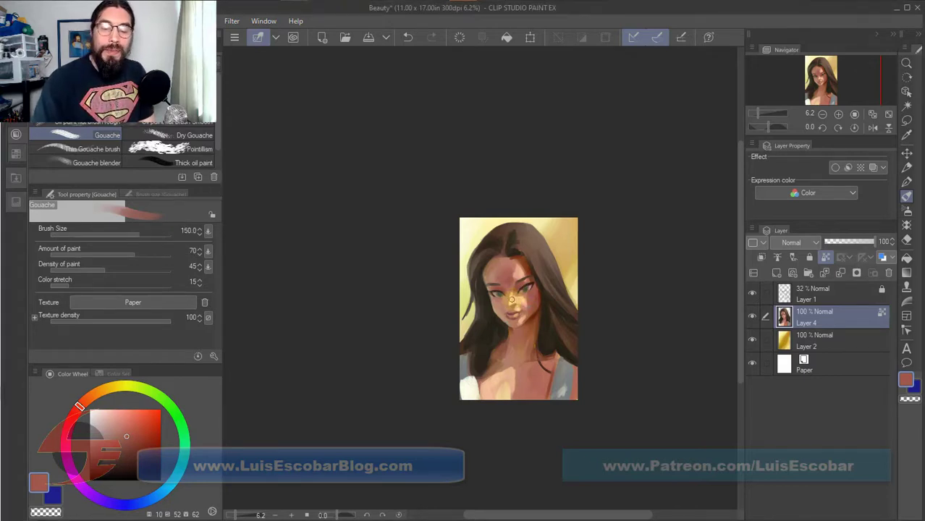
pyautogui.moveTo(524, 306); pyautogui.dragTo(510, 311)
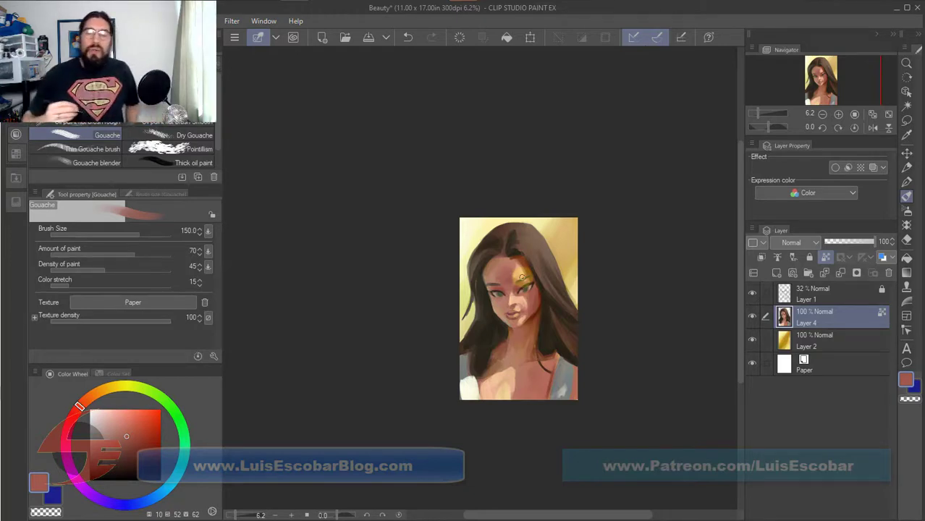
pyautogui.keyDown('alt'); pyautogui.click(491, 313); pyautogui.keyUp('alt')
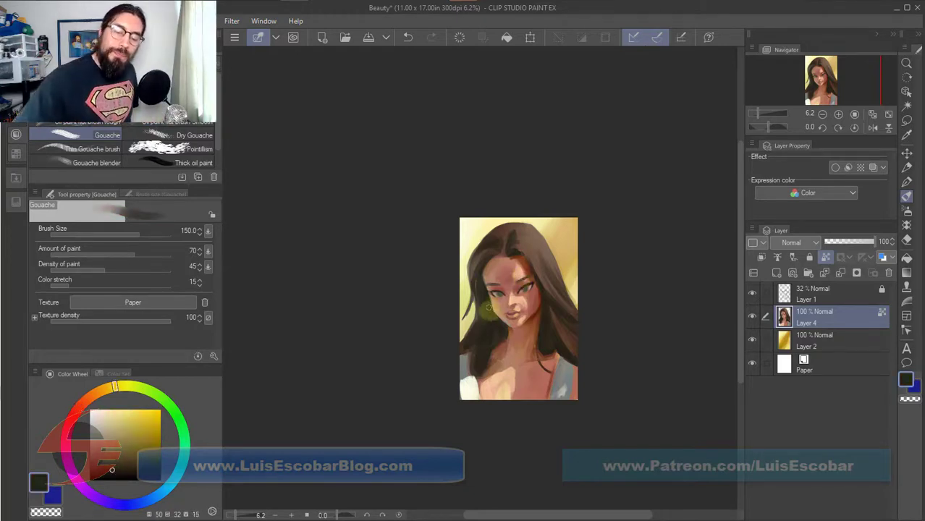
pyautogui.moveTo(487, 298); pyautogui.dragTo(499, 319)
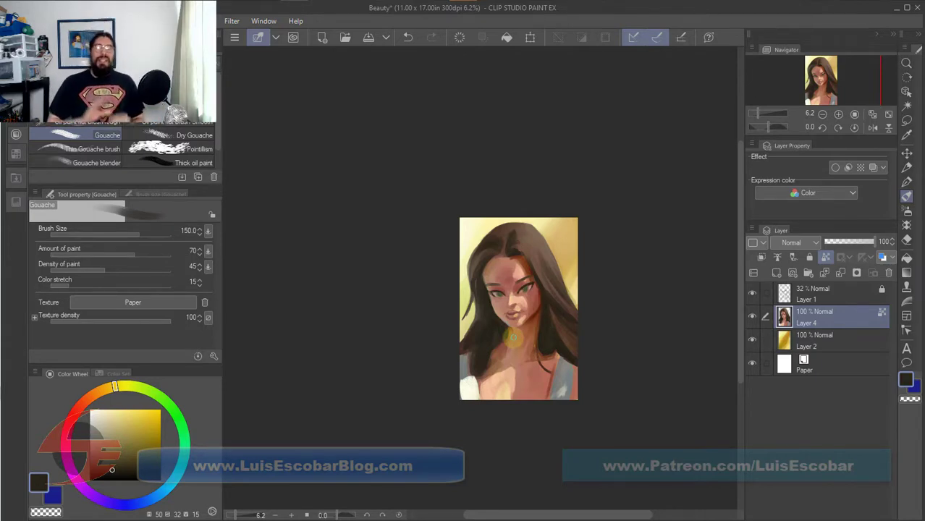
# Try transparent-color strokes beside the hair with the transparent pixels of Layer 4 unlocked, and undo them.
pyautogui.click(826, 258)
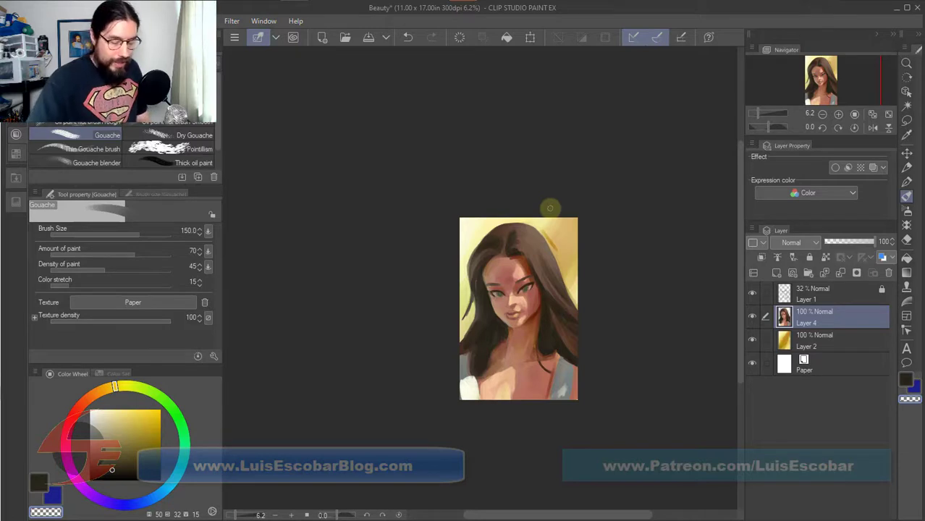
pyautogui.hotkey('ctrl', 'x')
pyautogui.click(594, 229)
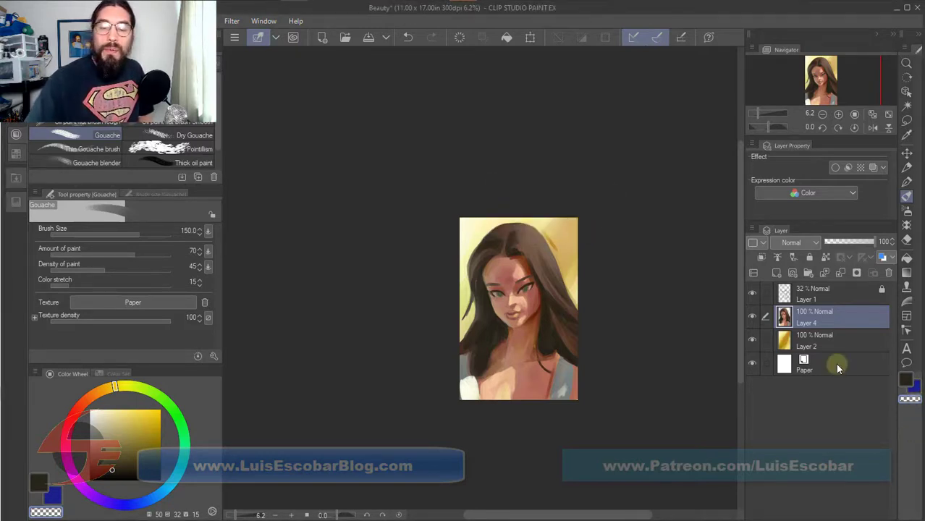
pyautogui.moveTo(555, 231); pyautogui.dragTo(583, 255)
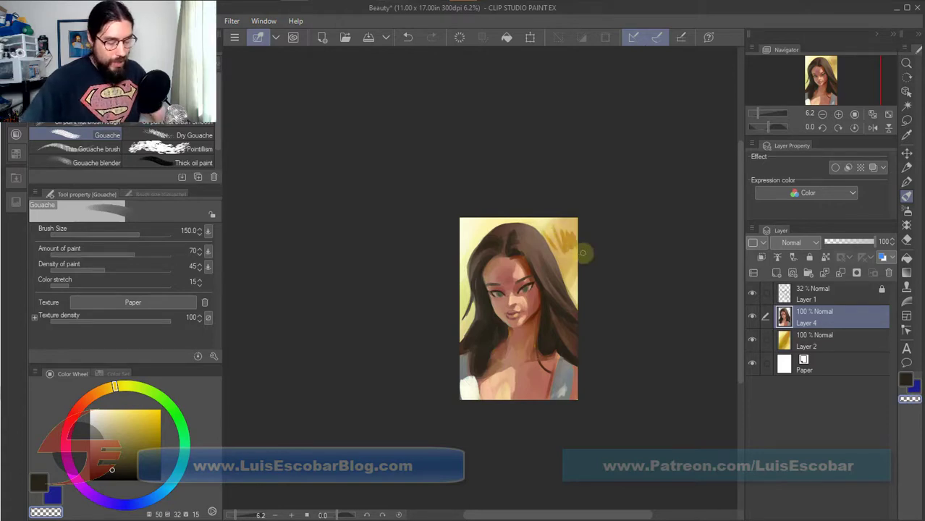
pyautogui.hotkey('ctrl', 'z')
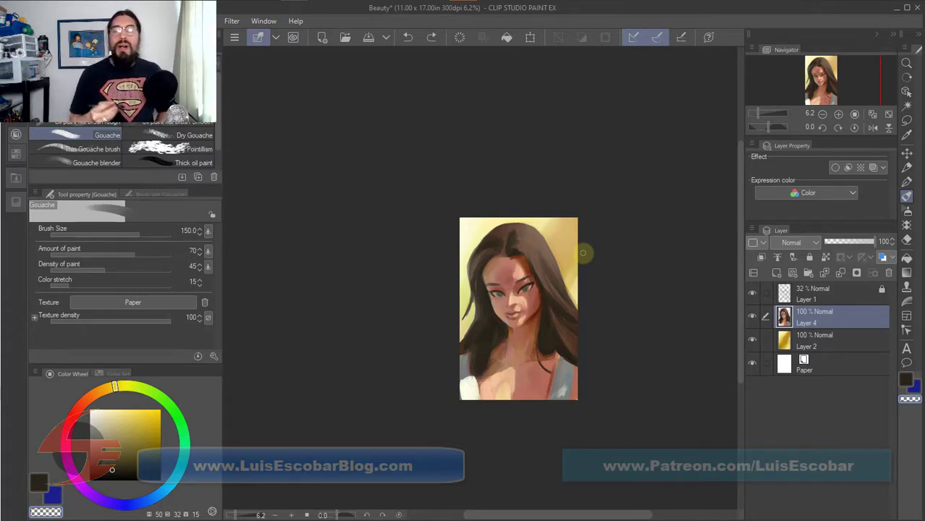
# Paint a sampled reddish skin tone along the forehead hairline with the Gouache brush at size 120.
pyautogui.keyDown('alt'); pyautogui.click(505, 282); pyautogui.keyUp('alt')
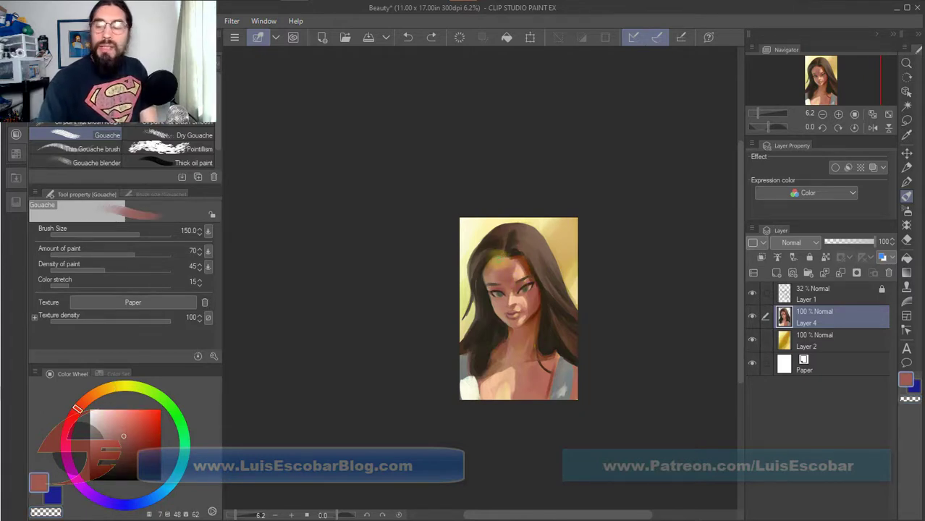
pyautogui.press('[')
pyautogui.moveTo(499, 255); pyautogui.dragTo(497, 254)
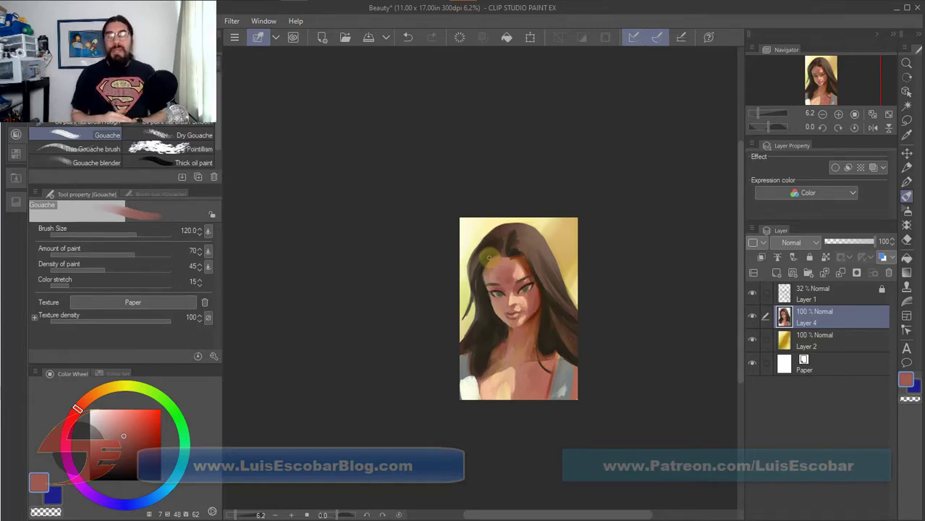
# Lock the transparent pixels of Layer 4 and add a new raster layer above it.
pyautogui.hotkey('ctrl', '0')
pyautogui.click(826, 257)
pyautogui.click(777, 273)
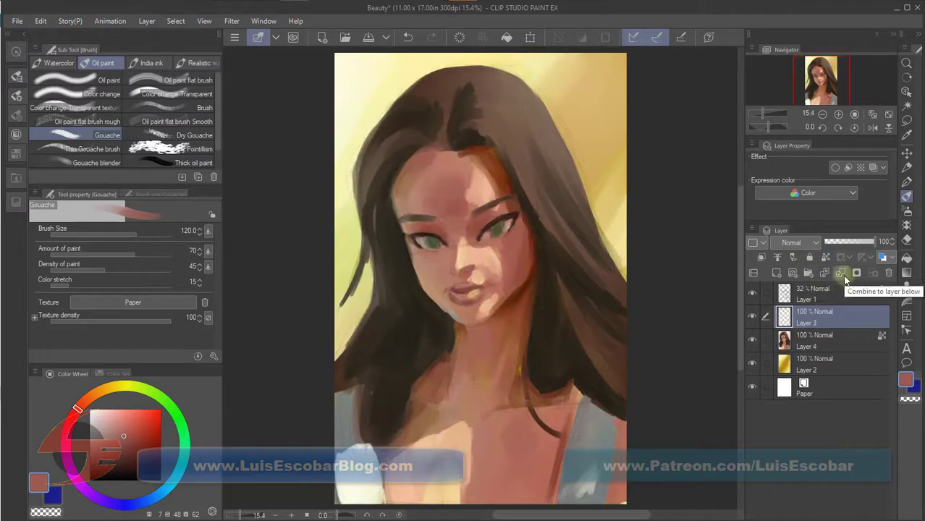
# Draw the nose and mouth lines in black with the G-pen on the new Layer 3.
pyautogui.click(907, 182)
pyautogui.moveTo(151, 469); pyautogui.dragTo(177, 512)
pyautogui.scroll(5, 496, 157)
pyautogui.moveTo(432, 387)
pyautogui.mouseDown()
pyautogui.moveTo(445, 383)
pyautogui.moveTo(411, 388)
pyautogui.mouseUp()
pyautogui.moveTo(392, 426); pyautogui.dragTo(480, 413)
# Ink the upper and lower lash lines and the iris outlines of both eyes with the black G-pen.
pyautogui.moveTo(448, 301); pyautogui.dragTo(530, 266)
pyautogui.moveTo(508, 297); pyautogui.dragTo(541, 261)
pyautogui.moveTo(310, 307)
pyautogui.mouseDown()
pyautogui.moveTo(396, 330)
pyautogui.moveTo(353, 338)
pyautogui.moveTo(370, 302)
pyautogui.mouseUp()
pyautogui.moveTo(483, 293); pyautogui.dragTo(482, 317)
pyautogui.moveTo(507, 285); pyautogui.dragTo(509, 302)
pyautogui.moveTo(347, 316)
pyautogui.mouseDown()
pyautogui.moveTo(350, 337)
pyautogui.moveTo(378, 335)
pyautogui.mouseUp()
pyautogui.moveTo(385, 284)
pyautogui.mouseDown()
pyautogui.moveTo(402, 321)
pyautogui.moveTo(372, 316)
pyautogui.mouseUp()
pyautogui.moveTo(489, 291); pyautogui.dragTo(501, 289)
# Ink the jaw and chin contour with the black G-pen.
pyautogui.scroll(-1, 587, 387)
pyautogui.moveTo(587, 386); pyautogui.dragTo(608, 266)
pyautogui.moveTo(463, 364); pyautogui.dragTo(512, 353)
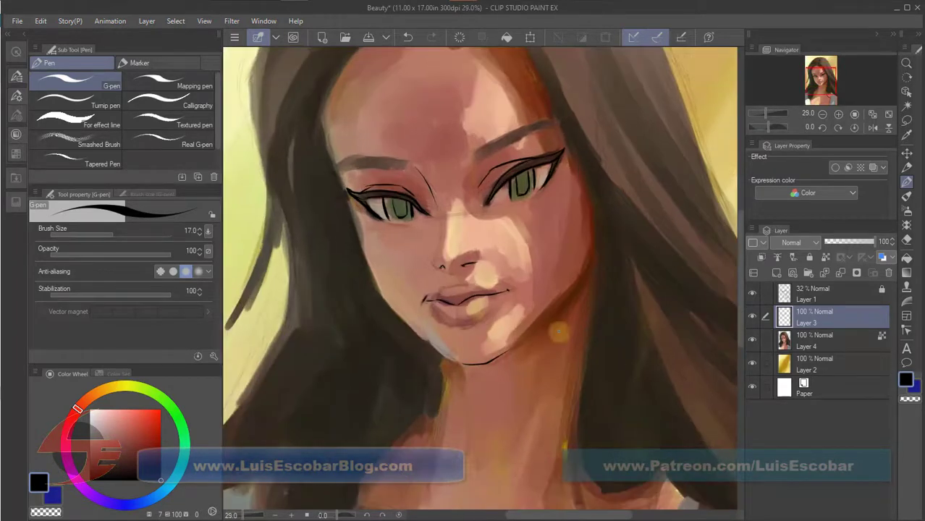
# Lower the opacity of the sketch layer Layer 1, and select the Gouache blender for use on Layer 4.
pyautogui.click(833, 294)
pyautogui.click(838, 242)
pyautogui.scroll(-1, 594, 355)
pyautogui.moveTo(594, 355); pyautogui.dragTo(613, 417)
pyautogui.press('b')
pyautogui.click(77, 162)
pyautogui.click(809, 257)
pyautogui.click(833, 340)
# Smooth the skin transitions on the cheek, nose and chin with the Gouache blender at varying sizes.
pyautogui.press(']')
pyautogui.press(']')
pyautogui.press(']')
pyautogui.moveTo(543, 304); pyautogui.dragTo(555, 330)
pyautogui.press('[')
pyautogui.press('[')
pyautogui.moveTo(484, 274); pyautogui.dragTo(485, 301)
pyautogui.moveTo(539, 375); pyautogui.dragTo(518, 399)
# Set the opacity of the sketch layer Layer 1 to 14%, lock it again and reselect Layer 4.
pyautogui.click(832, 294)
pyautogui.click(810, 257)
pyautogui.moveTo(836, 242); pyautogui.dragTo(831, 241)
pyautogui.click(810, 257)
pyautogui.click(832, 340)
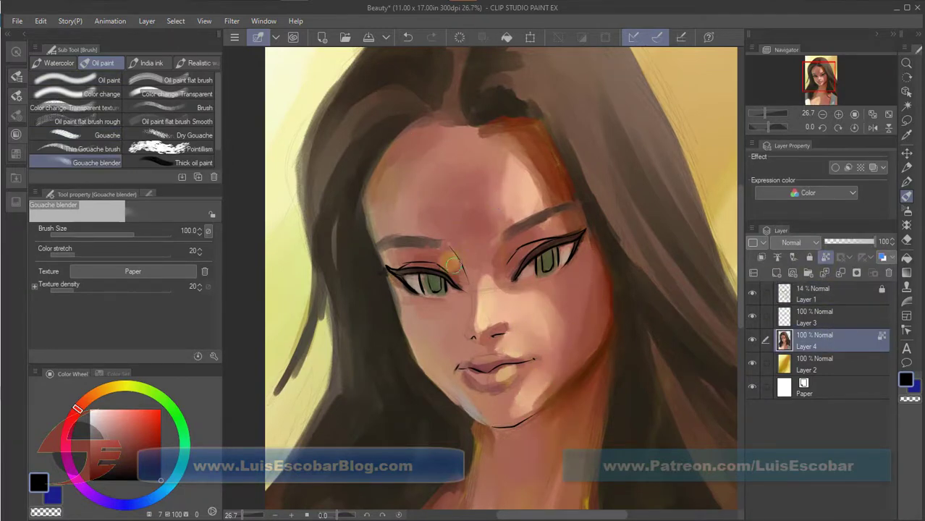
# Blend the forehead edge and cheek, and paint sampled peach highlights along the nose with the Darker pencil at size 60.
pyautogui.moveTo(538, 145); pyautogui.dragTo(551, 161)
pyautogui.keyDown('alt'); pyautogui.click(427, 351); pyautogui.keyUp('alt')
pyautogui.press('p')
pyautogui.keyDown('alt'); pyautogui.click(467, 327); pyautogui.keyUp('alt')
pyautogui.keyDown('alt'); pyautogui.click(481, 311); pyautogui.keyUp('alt')
pyautogui.keyDown('alt'); pyautogui.click(527, 315); pyautogui.keyUp('alt')
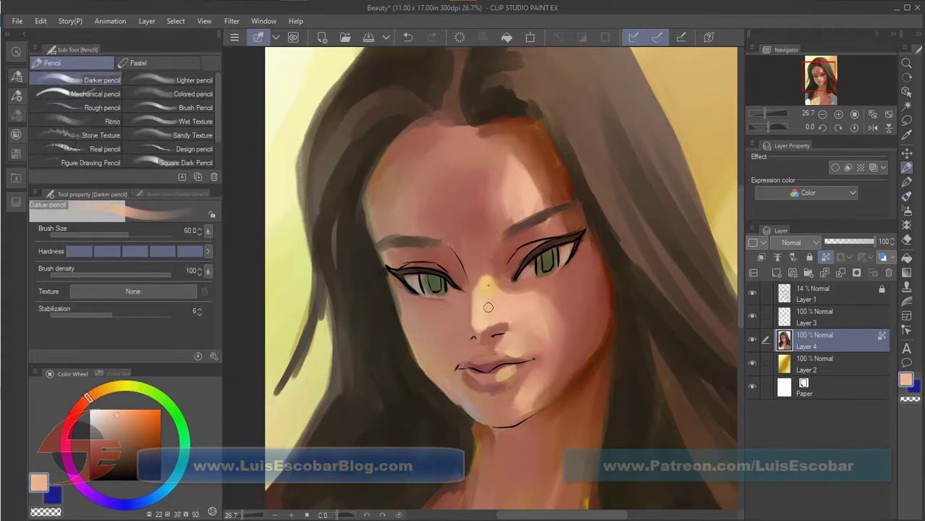
# Set the opacity of the sketch layer Layer 1 to 40% and reselect Layer 4 with a smaller Darker pencil.
pyautogui.scroll(3, 525, 319)
pyautogui.press('[')
pyautogui.click(832, 293)
pyautogui.click(810, 257)
pyautogui.moveTo(833, 242); pyautogui.dragTo(844, 242)
pyautogui.click(832, 340)
# Refine the nostrils, underside of the nose and skin beside the mouth with sampled and reddish tones using the Darker pencil.
pyautogui.keyDown('alt'); pyautogui.click(518, 345); pyautogui.keyUp('alt')
pyautogui.moveTo(515, 340)
pyautogui.mouseDown()
pyautogui.moveTo(494, 324)
pyautogui.moveTo(453, 350)
pyautogui.mouseUp()
pyautogui.keyDown('alt'); pyautogui.click(506, 349); pyautogui.keyUp('alt')
pyautogui.keyDown('alt'); pyautogui.click(457, 355); pyautogui.keyUp('alt')
pyautogui.click(140, 429)
pyautogui.keyDown('alt'); pyautogui.click(454, 317); pyautogui.keyUp('alt')
pyautogui.press(']')
pyautogui.press(']')
pyautogui.keyDown('alt'); pyautogui.click(543, 385); pyautogui.keyUp('alt')
pyautogui.keyDown('alt'); pyautogui.click(548, 391); pyautogui.keyUp('alt')
# Lock and hide the sketch layer Layer 1, and retouch the nose side and mouth corner on Layer 4.
pyautogui.click(832, 293)
pyautogui.click(810, 257)
pyautogui.click(752, 294)
pyautogui.click(832, 341)
pyautogui.keyDown('alt'); pyautogui.click(432, 279); pyautogui.keyUp('alt')
pyautogui.keyDown('alt'); pyautogui.click(418, 390); pyautogui.keyUp('alt')
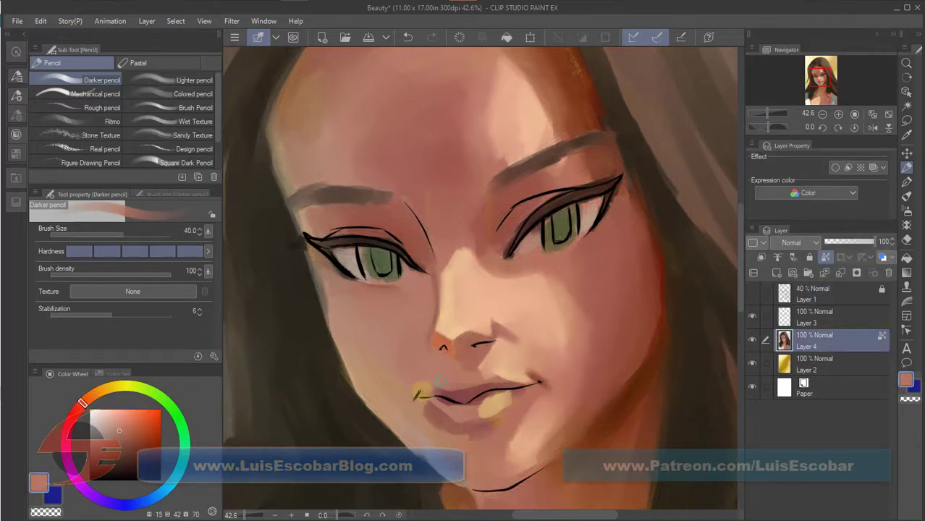
# Show the sketch layer Layer 1 and paint the upper lip with a redder tone on Layer 4.
pyautogui.click(752, 293)
pyautogui.click(129, 425)
pyautogui.moveTo(443, 386)
pyautogui.mouseDown()
pyautogui.moveTo(463, 389)
pyautogui.moveTo(454, 406)
pyautogui.moveTo(463, 414)
pyautogui.mouseUp()
pyautogui.keyDown('alt'); pyautogui.click(428, 395); pyautogui.keyUp('alt')
# Shade the skin beside the mouth, the chin and the lower cheek with sampled tones and a larger Darker pencil.
pyautogui.keyDown('alt'); pyautogui.click(536, 364); pyautogui.keyUp('alt')
pyautogui.press(']')
pyautogui.press(']')
pyautogui.moveTo(533, 429)
pyautogui.mouseDown()
pyautogui.moveTo(522, 457)
pyautogui.moveTo(603, 341)
pyautogui.moveTo(551, 390)
pyautogui.moveTo(545, 455)
pyautogui.mouseUp()
pyautogui.keyDown('alt'); pyautogui.click(600, 420); pyautogui.keyUp('alt')
# Hide the sketch layer Layer 1 and define both nostrils on Layer 4 with a progressively smaller Darker pencil.
pyautogui.keyDown('alt'); pyautogui.click(459, 348); pyautogui.keyUp('alt')
pyautogui.press('[')
pyautogui.press('[')
pyautogui.press('[')
pyautogui.press('[')
pyautogui.press('[')
pyautogui.moveTo(450, 346)
pyautogui.mouseDown()
pyautogui.moveTo(441, 343)
pyautogui.moveTo(447, 348)
pyautogui.mouseUp()
pyautogui.click(753, 293)
pyautogui.keyDown('alt'); pyautogui.click(444, 348); pyautogui.keyUp('alt')
pyautogui.press('[')
pyautogui.press('[')
pyautogui.press('[')
pyautogui.moveTo(474, 346); pyautogui.dragTo(493, 341)
# Paint the lower lip and its edge with a sampled reddish tone using a slightly larger Darker pencil.
pyautogui.keyDown('alt'); pyautogui.click(429, 406); pyautogui.keyUp('alt')
pyautogui.press(']')
pyautogui.moveTo(426, 402)
pyautogui.mouseDown()
pyautogui.moveTo(446, 430)
pyautogui.moveTo(486, 426)
pyautogui.mouseUp()
pyautogui.keyDown('alt'); pyautogui.click(440, 417); pyautogui.keyUp('alt')
pyautogui.keyDown('alt'); pyautogui.click(450, 424); pyautogui.keyUp('alt')
# Show the sketch layer Layer 1 and set its opacity to 13%.
pyautogui.click(752, 294)
pyautogui.click(825, 294)
pyautogui.click(810, 258)
pyautogui.moveTo(844, 241); pyautogui.dragTo(832, 242)
pyautogui.click(811, 258)
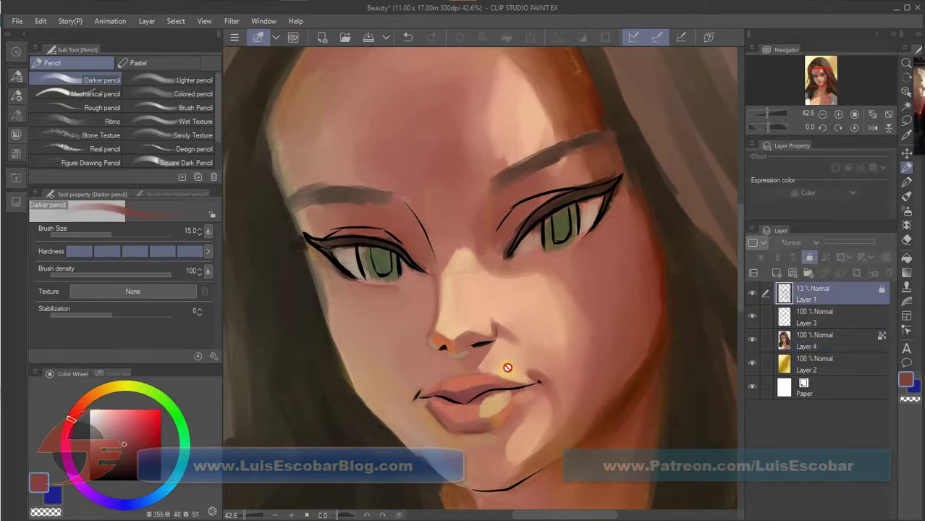
# Repaint both lips on Layer 4 in a more saturated reddish tone, enlarging the Darker pencil for the lower lip.
pyautogui.click(829, 340)
pyautogui.keyDown('alt'); pyautogui.click(442, 395); pyautogui.keyUp('alt')
pyautogui.press(']')
pyautogui.keyDown('alt'); pyautogui.click(438, 395); pyautogui.keyUp('alt')
pyautogui.press(']')
pyautogui.moveTo(434, 413)
pyautogui.mouseDown()
pyautogui.moveTo(480, 435)
pyautogui.moveTo(467, 427)
pyautogui.mouseUp()
pyautogui.keyDown('alt'); pyautogui.click(493, 420); pyautogui.keyUp('alt')
pyautogui.press(']')
pyautogui.press(']')
pyautogui.keyDown('alt'); pyautogui.click(492, 431); pyautogui.keyUp('alt')
pyautogui.keyDown('alt'); pyautogui.click(495, 404); pyautogui.keyUp('alt')
# Refine the lip contours and the skin around the mouth with sampled tones.
pyautogui.keyDown('alt'); pyautogui.click(495, 387); pyautogui.keyUp('alt')
pyautogui.keyDown('alt'); pyautogui.click(450, 396); pyautogui.keyUp('alt')
pyautogui.keyDown('alt'); pyautogui.click(449, 408); pyautogui.keyUp('alt')
pyautogui.moveTo(505, 382)
pyautogui.mouseDown()
pyautogui.moveTo(434, 390)
pyautogui.moveTo(459, 408)
pyautogui.moveTo(498, 376)
pyautogui.mouseUp()
pyautogui.keyDown('alt'); pyautogui.click(449, 446); pyautogui.keyUp('alt')
pyautogui.keyDown('alt'); pyautogui.click(481, 373); pyautogui.keyUp('alt')
pyautogui.keyDown('alt'); pyautogui.click(431, 382); pyautogui.keyUp('alt')
pyautogui.moveTo(429, 408); pyautogui.dragTo(440, 434)
# Darken the pupils and upper irises of both eyes with a smaller Darker pencil.
pyautogui.keyDown('alt'); pyautogui.click(556, 223); pyautogui.keyUp('alt')
pyautogui.press('[')
pyautogui.press('[')
pyautogui.moveTo(559, 211); pyautogui.dragTo(562, 240)
pyautogui.moveTo(379, 249)
pyautogui.mouseDown()
pyautogui.moveTo(383, 271)
pyautogui.moveTo(392, 251)
pyautogui.mouseUp()
pyautogui.keyDown('alt'); pyautogui.click(369, 259); pyautogui.keyUp('alt')
# Darken the upper lash lines and clean up the whites and lower edges of both eyes.
pyautogui.keyDown('alt'); pyautogui.click(532, 218); pyautogui.keyUp('alt')
pyautogui.moveTo(532, 218); pyautogui.dragTo(610, 191)
pyautogui.moveTo(319, 242)
pyautogui.mouseDown()
pyautogui.moveTo(406, 258)
pyautogui.moveTo(339, 265)
pyautogui.moveTo(368, 274)
pyautogui.mouseUp()
pyautogui.keyDown('alt'); pyautogui.click(365, 258); pyautogui.keyUp('alt')
pyautogui.moveTo(545, 228); pyautogui.dragTo(549, 247)
pyautogui.keyDown('alt'); pyautogui.click(586, 217); pyautogui.keyUp('alt')
pyautogui.moveTo(577, 205)
pyautogui.mouseDown()
pyautogui.moveTo(540, 226)
pyautogui.moveTo(530, 248)
pyautogui.mouseUp()
pyautogui.keyDown('alt'); pyautogui.click(332, 250); pyautogui.keyUp('alt')
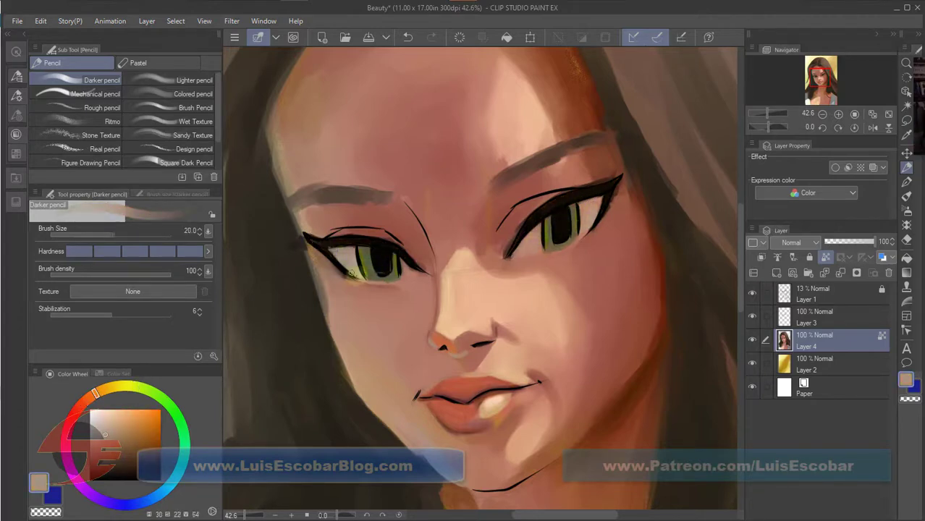
pyautogui.moveTo(392, 263); pyautogui.dragTo(403, 277)
# Touch up the outer corner of the right-hand eye and its eyebrow, varying the Darker pencil size.
pyautogui.keyDown('alt'); pyautogui.click(618, 197); pyautogui.keyUp('alt')
pyautogui.moveTo(618, 197); pyautogui.dragTo(606, 216)
pyautogui.press('[')
pyautogui.keyDown('alt'); pyautogui.click(543, 210); pyautogui.keyUp('alt')
pyautogui.moveTo(560, 156)
pyautogui.mouseDown()
pyautogui.moveTo(504, 178)
pyautogui.moveTo(552, 154)
pyautogui.moveTo(562, 179)
pyautogui.mouseUp()
pyautogui.press(']')
pyautogui.press(']')
pyautogui.press(']')
pyautogui.press(']')
pyautogui.keyDown('alt'); pyautogui.click(579, 127); pyautogui.keyUp('alt')
# Reshape the left-hand eyebrow and shade the upper eyelids with sampled tones and a larger Darker pencil.
pyautogui.keyDown('alt'); pyautogui.click(307, 210); pyautogui.keyUp('alt')
pyautogui.press(']')
pyautogui.keyDown('alt'); pyautogui.click(318, 194); pyautogui.keyUp('alt')
pyautogui.moveTo(299, 197)
pyautogui.mouseDown()
pyautogui.moveTo(380, 194)
pyautogui.moveTo(360, 195)
pyautogui.moveTo(391, 192)
pyautogui.mouseUp()
pyautogui.keyDown('alt'); pyautogui.click(318, 219); pyautogui.keyUp('alt')
pyautogui.keyDown('alt'); pyautogui.click(380, 221); pyautogui.keyUp('alt')
pyautogui.moveTo(349, 216); pyautogui.dragTo(407, 236)
pyautogui.moveTo(531, 186); pyautogui.dragTo(496, 216)
# Clean up the left edge of the face and the adjoining dark hair with sampled tones and a larger Darker pencil.
pyautogui.press('[')
pyautogui.press('[')
pyautogui.press('[')
pyautogui.keyDown('alt'); pyautogui.click(425, 441); pyautogui.keyUp('alt')
pyautogui.press(']')
pyautogui.press(']')
pyautogui.press(']')
pyautogui.press(']')
pyautogui.moveTo(369, 389); pyautogui.dragTo(359, 368)
pyautogui.keyDown('alt'); pyautogui.click(330, 306); pyautogui.keyUp('alt')
pyautogui.keyDown('alt'); pyautogui.click(290, 232); pyautogui.keyUp('alt')
pyautogui.moveTo(296, 116)
pyautogui.mouseDown()
pyautogui.moveTo(341, 260)
pyautogui.moveTo(334, 341)
pyautogui.mouseUp()
pyautogui.keyDown('alt'); pyautogui.click(358, 202); pyautogui.keyUp('alt')
pyautogui.keyDown('alt'); pyautogui.click(346, 296); pyautogui.keyUp('alt')
pyautogui.keyDown('alt'); pyautogui.click(362, 285); pyautogui.keyUp('alt')
pyautogui.keyDown('alt'); pyautogui.click(331, 364); pyautogui.keyUp('alt')
# Hide the sketch layer Layer 1 and blend the side of the forehead with the Gouache blender.
pyautogui.scroll(-3, 480, 290)
pyautogui.keyDown('alt'); pyautogui.click(482, 376); pyautogui.keyUp('alt')
pyautogui.moveTo(482, 376); pyautogui.dragTo(503, 453)
pyautogui.press('b')
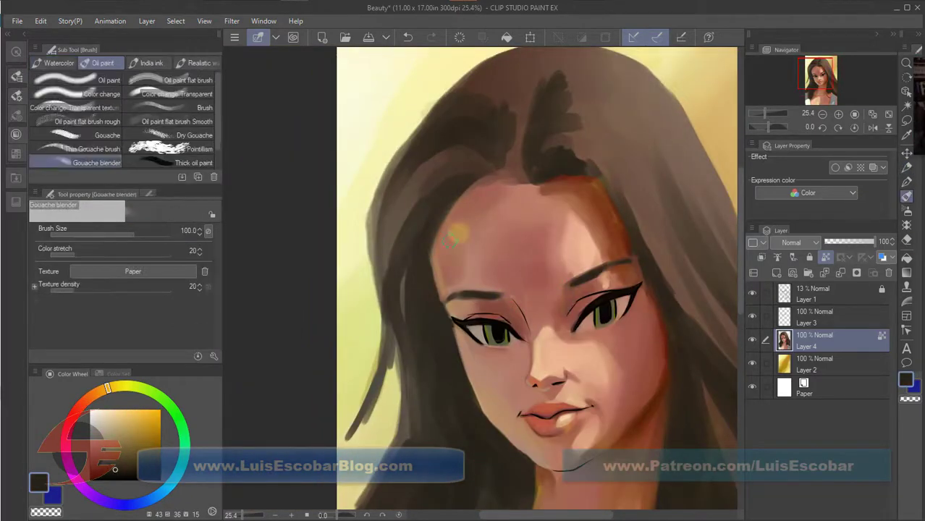
pyautogui.click(753, 293)
pyautogui.moveTo(463, 271); pyautogui.dragTo(462, 243)
# Paint near-black hair strands framing both sides of the face with a smaller Darker pencil.
pyautogui.click(107, 481)
pyautogui.moveTo(102, 392); pyautogui.dragTo(92, 394)
pyautogui.press('p')
pyautogui.press('[')
# Deepen the dark hair beside the right cheek and neck, mixing broad and fine Darker pencil strokes.
pyautogui.press('[')
pyautogui.moveTo(435, 235)
pyautogui.mouseDown()
pyautogui.moveTo(464, 406)
pyautogui.moveTo(506, 449)
pyautogui.mouseUp()
pyautogui.moveTo(547, 93)
pyautogui.mouseDown()
pyautogui.moveTo(615, 195)
pyautogui.moveTo(668, 366)
pyautogui.mouseUp()
pyautogui.scroll(-2, 668, 365)
pyautogui.moveTo(586, 279)
pyautogui.mouseDown()
pyautogui.moveTo(671, 359)
pyautogui.moveTo(616, 394)
pyautogui.mouseUp()
pyautogui.press(']')
pyautogui.press(']')
pyautogui.press(']')
pyautogui.press(']')
pyautogui.press(']')
pyautogui.moveTo(589, 305); pyautogui.dragTo(629, 438)
pyautogui.press('[')
pyautogui.press('[')
pyautogui.press('[')
pyautogui.press('[')
pyautogui.moveTo(645, 317)
pyautogui.mouseDown()
pyautogui.moveTo(611, 290)
pyautogui.moveTo(653, 359)
pyautogui.mouseUp()
pyautogui.press(']')
pyautogui.press(']')
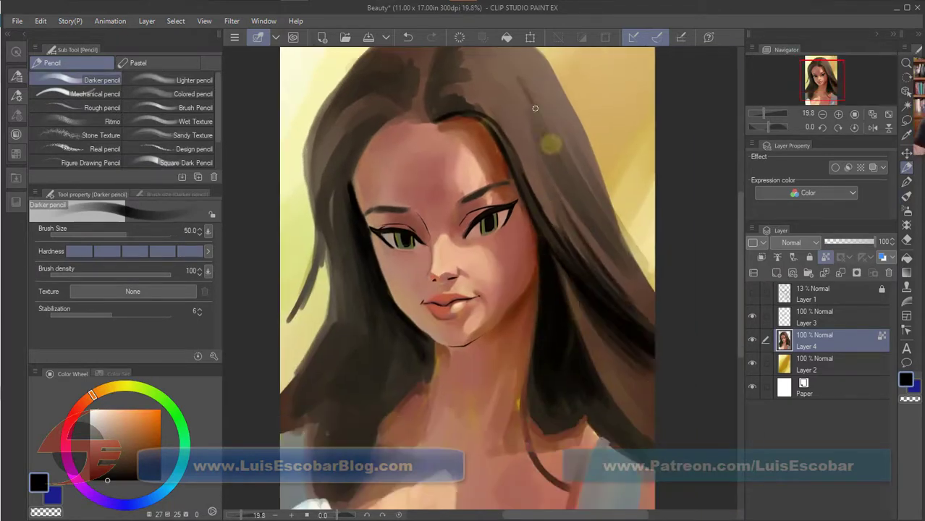
# Add long near-black strands through the outer hair on both sides, down to the shoulders.
pyautogui.moveTo(537, 103); pyautogui.dragTo(652, 291)
pyautogui.moveTo(369, 122); pyautogui.dragTo(322, 268)
pyautogui.moveTo(354, 163); pyautogui.dragTo(331, 414)
pyautogui.moveTo(425, 341); pyautogui.dragTo(384, 428)
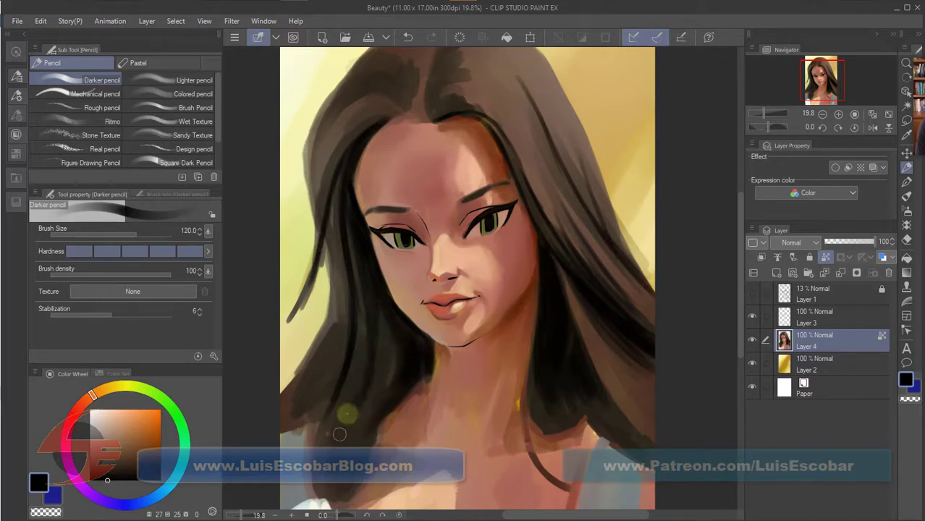
pyautogui.moveTo(351, 289); pyautogui.dragTo(333, 470)
# Sample tones around the jaw and neck and adjust the Darker pencil size for shading beneath the face.
pyautogui.press('[')
pyautogui.press('[')
pyautogui.press('[')
pyautogui.keyDown('alt'); pyautogui.click(540, 264); pyautogui.keyUp('alt')
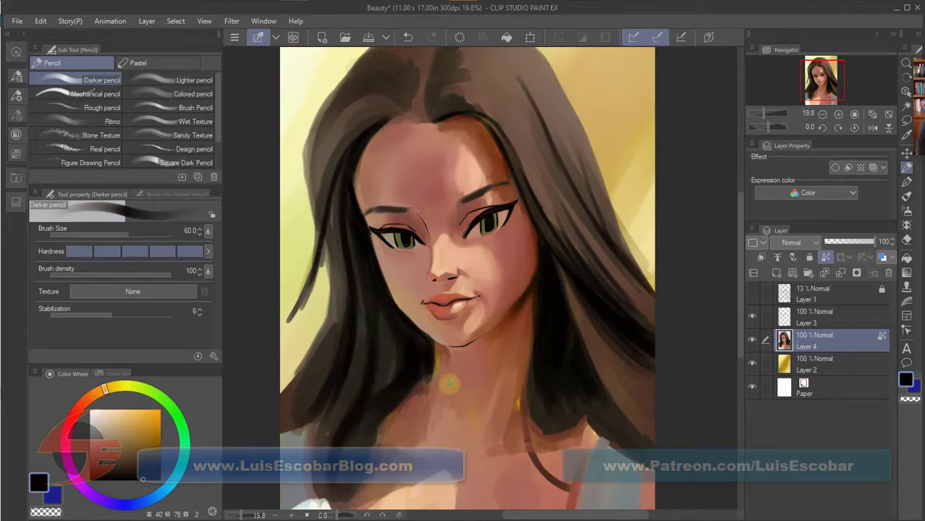
pyautogui.keyDown('alt'); pyautogui.click(446, 382); pyautogui.keyUp('alt')
pyautogui.press(']')
pyautogui.press(']')
pyautogui.press(']')
pyautogui.press(']')
# Shade the right side of the neck and the forehead edge under the hairline with a saturated red tone.
pyautogui.click(154, 453)
pyautogui.click(68, 431)
pyautogui.moveTo(535, 290); pyautogui.dragTo(527, 253)
pyautogui.press(']')
pyautogui.press(']')
pyautogui.moveTo(484, 127); pyautogui.dragTo(506, 173)
# Shift the color to a warmer red-orange and work along the forehead and hairline with a finer Darker pencil.
pyautogui.click(76, 411)
pyautogui.scroll(3, 420, 149)
pyautogui.press('[')
pyautogui.press('[')
pyautogui.press('[')
pyautogui.press('[')
pyautogui.keyDown('alt'); pyautogui.click(391, 165); pyautogui.keyUp('alt')
pyautogui.moveTo(400, 161); pyautogui.dragTo(353, 178)
pyautogui.moveTo(427, 180)
pyautogui.mouseDown()
pyautogui.moveTo(448, 122)
pyautogui.moveTo(318, 218)
pyautogui.mouseUp()
pyautogui.moveTo(463, 116); pyautogui.dragTo(507, 178)
# Brush long strands through the top and right side of the hair with a larger Darker pencil.
pyautogui.press(']')
pyautogui.press(']')
pyautogui.press(']')
pyautogui.moveTo(499, 122); pyautogui.dragTo(619, 311)
pyautogui.moveTo(485, 94); pyautogui.dragTo(561, 179)
pyautogui.moveTo(389, 107); pyautogui.dragTo(419, 124)
# Blend the painted shading on the face with the Gouache blender.
pyautogui.press('b')
pyautogui.moveTo(402, 257); pyautogui.dragTo(376, 242)
pyautogui.moveTo(499, 256); pyautogui.dragTo(490, 199)
pyautogui.keyDown('alt'); pyautogui.click(500, 217); pyautogui.keyUp('alt')
# Refine the edge between the shaded cheek and the hair with a finer Darker pencil and soften the neck shading.
pyautogui.press('p')
pyautogui.press('[')
pyautogui.press('[')
pyautogui.press('[')
pyautogui.moveTo(527, 285); pyautogui.dragTo(530, 277)
pyautogui.press(']')
pyautogui.press(']')
pyautogui.press(']')
pyautogui.keyDown('alt'); pyautogui.click(511, 370); pyautogui.keyUp('alt')
pyautogui.press('b')
pyautogui.scroll(3, 452, 357)
# Add small reddish-brown touches around the nose and mouth with the Darker pencil at size 20.
pyautogui.press('p')
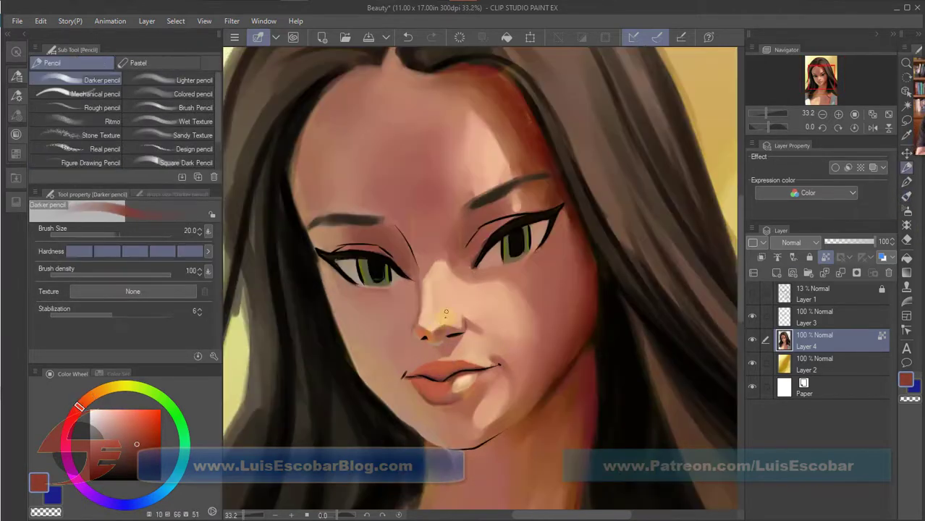
pyautogui.keyDown('alt'); pyautogui.click(412, 325); pyautogui.keyUp('alt')
pyautogui.moveTo(410, 376); pyautogui.dragTo(430, 381)
pyautogui.moveTo(359, 82)
pyautogui.mouseDown()
pyautogui.moveTo(402, 140)
pyautogui.moveTo(353, 197)
pyautogui.mouseUp()
pyautogui.scroll(-5, 537, 336)
pyautogui.scroll(2, 537, 337)
# Blend the shading across the lower face and neck with the Gouache blender, enlarging the brush for the broader areas.
pyautogui.press('b')
pyautogui.moveTo(500, 369); pyautogui.dragTo(538, 309)
pyautogui.press(']')
pyautogui.press(']')
pyautogui.moveTo(410, 441); pyautogui.dragTo(460, 359)
pyautogui.scroll(-2, 527, 415)
pyautogui.moveTo(507, 416)
pyautogui.mouseDown()
pyautogui.moveTo(523, 264)
pyautogui.moveTo(527, 348)
pyautogui.mouseUp()
pyautogui.moveTo(417, 389); pyautogui.dragTo(427, 424)
pyautogui.moveTo(483, 273); pyautogui.dragTo(460, 298)
# Paint dark brown strands through the lower left hair with the Darker pencil at size 50 and blend them.
pyautogui.keyDown('alt'); pyautogui.click(471, 230); pyautogui.keyUp('alt')
pyautogui.press('p')
pyautogui.keyDown('alt'); pyautogui.click(482, 239); pyautogui.keyUp('alt')
pyautogui.moveTo(473, 228)
pyautogui.mouseDown()
pyautogui.moveTo(464, 252)
pyautogui.moveTo(428, 243)
pyautogui.mouseUp()
pyautogui.keyDown('alt'); pyautogui.click(464, 217); pyautogui.keyUp('alt')
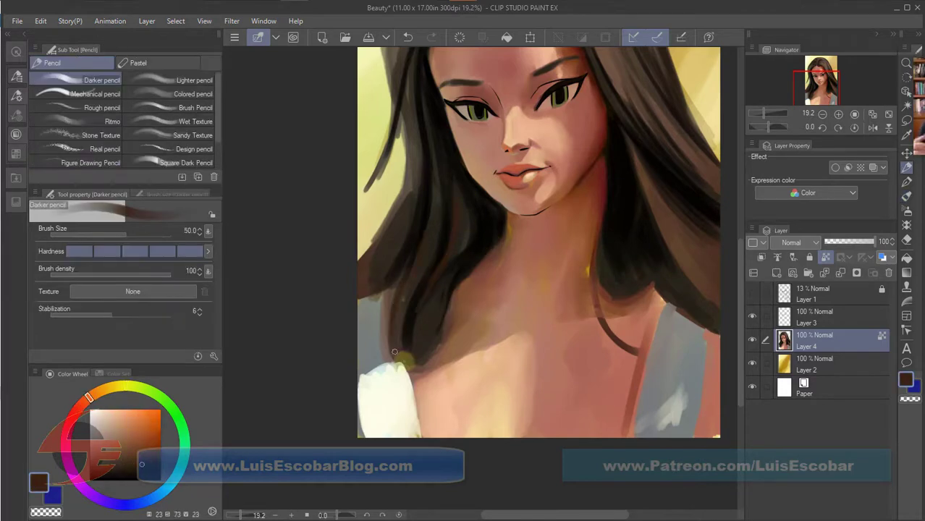
pyautogui.moveTo(409, 289); pyautogui.dragTo(397, 354)
pyautogui.press('b')
pyautogui.moveTo(386, 306); pyautogui.dragTo(371, 340)
pyautogui.keyDown('alt'); pyautogui.click(430, 210); pyautogui.keyUp('alt')
pyautogui.moveTo(420, 270)
pyautogui.mouseDown()
pyautogui.moveTo(395, 358)
pyautogui.moveTo(400, 351)
pyautogui.mouseUp()
pyautogui.moveTo(438, 296); pyautogui.dragTo(420, 362)
# Shade the neck and the right collarbone in skin tones with a larger Darker pencil.
pyautogui.keyDown('alt'); pyautogui.click(504, 230); pyautogui.keyUp('alt')
pyautogui.moveTo(505, 228)
pyautogui.mouseDown()
pyautogui.moveTo(500, 266)
pyautogui.moveTo(474, 288)
pyautogui.moveTo(515, 304)
pyautogui.mouseUp()
pyautogui.press(']')
pyautogui.press(']')
pyautogui.moveTo(563, 313)
pyautogui.mouseDown()
pyautogui.moveTo(622, 264)
pyautogui.moveTo(652, 306)
pyautogui.mouseUp()
# Extend the dark hair mass over the right shoulder with dark Darker pencil strokes.
pyautogui.keyDown('alt'); pyautogui.click(615, 253); pyautogui.keyUp('alt')
pyautogui.moveTo(612, 267); pyautogui.dragTo(651, 300)
pyautogui.moveTo(624, 296); pyautogui.dragTo(687, 313)
pyautogui.moveTo(710, 265); pyautogui.dragTo(592, 251)
# Shade the left collarbone with a reddish skin shadow using the Darker pencil.
pyautogui.keyDown('alt'); pyautogui.click(358, 276); pyautogui.keyUp('alt')
pyautogui.moveTo(343, 288)
pyautogui.mouseDown()
pyautogui.moveTo(343, 301)
pyautogui.moveTo(417, 295)
pyautogui.mouseUp()
pyautogui.keyDown('alt'); pyautogui.click(383, 335); pyautogui.keyUp('alt')
pyautogui.press('[')
pyautogui.press('[')
pyautogui.press(']')
# Define the left edge of the neck and touch up the shadowed jawline with sampled colors.
pyautogui.keyDown('alt'); pyautogui.click(397, 253); pyautogui.keyUp('alt')
pyautogui.moveTo(397, 252); pyautogui.dragTo(402, 274)
pyautogui.keyDown('alt'); pyautogui.click(480, 174); pyautogui.keyUp('alt')
pyautogui.moveTo(397, 238); pyautogui.dragTo(409, 288)
pyautogui.moveTo(470, 167); pyautogui.dragTo(494, 126)
# Lengthen the curled dark strand that falls across the right shoulder.
pyautogui.keyDown('alt'); pyautogui.click(484, 147); pyautogui.keyUp('alt')
pyautogui.moveTo(475, 231); pyautogui.dragTo(553, 351)
pyautogui.keyDown('alt'); pyautogui.click(508, 370); pyautogui.keyUp('alt')
pyautogui.press(']')
# Blend the chest, the collarbone highlight and the chin with the Gouache blender.
pyautogui.press('b')
pyautogui.moveTo(511, 406); pyautogui.dragTo(520, 350)
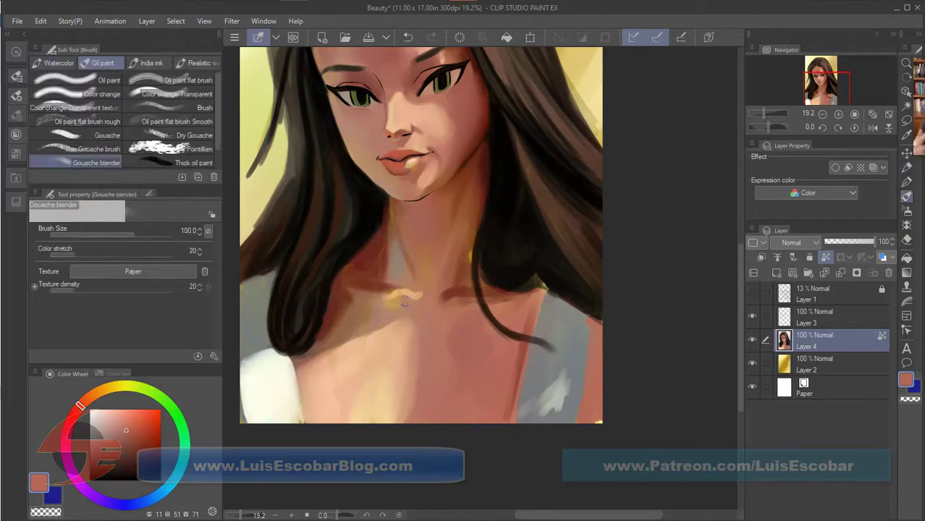
pyautogui.moveTo(417, 307); pyautogui.dragTo(396, 303)
pyautogui.keyDown('alt'); pyautogui.click(420, 170); pyautogui.keyUp('alt')
pyautogui.moveTo(415, 171)
pyautogui.mouseDown()
pyautogui.moveTo(417, 192)
pyautogui.moveTo(405, 199)
pyautogui.mouseUp()
pyautogui.keyDown('alt'); pyautogui.click(417, 190); pyautogui.keyUp('alt')
# Warm the tip and nostrils of the nose with a sampled reddish skin tone using the Darker pencil at size 17.
pyautogui.press('p')
pyautogui.press('[')
pyautogui.press('[')
pyautogui.press('[')
pyautogui.press('[')
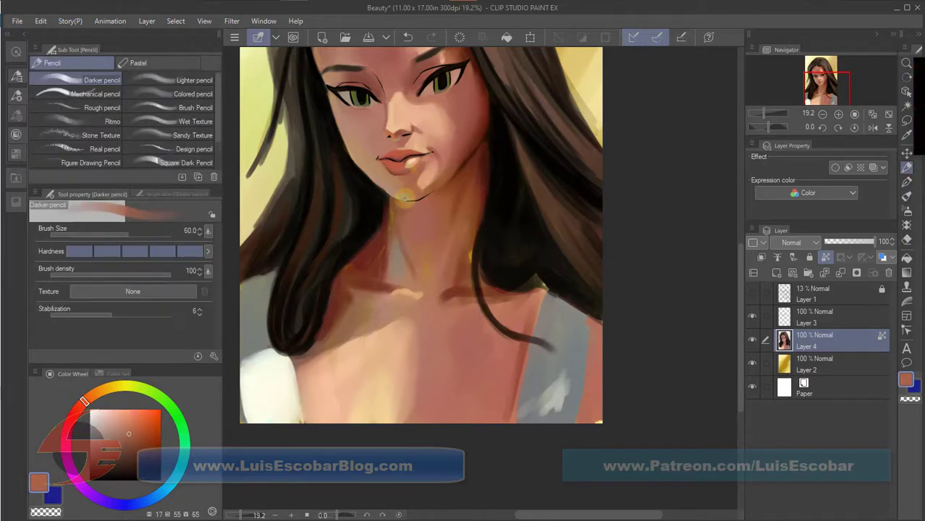
pyautogui.keyDown('alt'); pyautogui.click(409, 194); pyautogui.keyUp('alt')
pyautogui.scroll(4, 405, 130)
pyautogui.keyDown('alt'); pyautogui.click(376, 263); pyautogui.keyUp('alt')
pyautogui.press('[')
pyautogui.press('[')
pyautogui.press('[')
pyautogui.press('[')
pyautogui.press('[')
pyautogui.press('[')
pyautogui.moveTo(364, 275)
pyautogui.mouseDown()
pyautogui.moveTo(381, 286)
pyautogui.moveTo(394, 278)
pyautogui.mouseUp()
pyautogui.keyDown('alt'); pyautogui.click(403, 273); pyautogui.keyUp('alt')
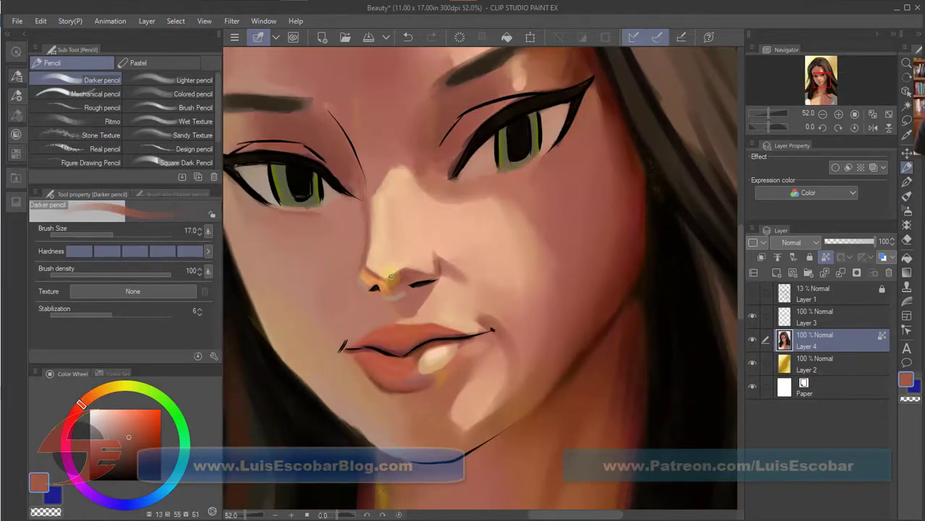
# Darken the hair strands beside the face with near-black Darker pencil strokes at size 60.
pyautogui.scroll(-4, 550, 321)
pyautogui.keyDown('alt'); pyautogui.click(478, 176); pyautogui.keyUp('alt')
pyautogui.press(']')
pyautogui.press(']')
pyautogui.press(']')
pyautogui.press(']')
pyautogui.press(']')
pyautogui.press(']')
pyautogui.moveTo(463, 181)
pyautogui.mouseDown()
pyautogui.moveTo(502, 261)
pyautogui.moveTo(409, 178)
pyautogui.mouseUp()
pyautogui.moveTo(370, 212); pyautogui.dragTo(362, 298)
pyautogui.moveTo(562, 297); pyautogui.dragTo(525, 128)
# Blend the shadows at the base of the neck and along its right side with the Gouache blender.
pyautogui.scroll(1, 480, 284)
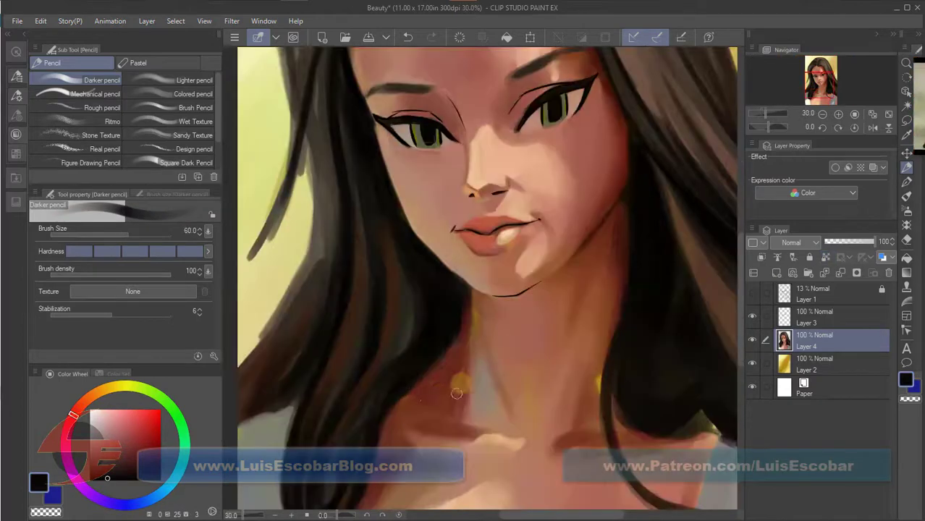
pyautogui.keyDown('alt'); pyautogui.click(454, 371); pyautogui.keyUp('alt')
pyautogui.press('b')
pyautogui.moveTo(454, 371)
pyautogui.mouseDown()
pyautogui.moveTo(476, 332)
pyautogui.moveTo(496, 430)
pyautogui.mouseUp()
pyautogui.scroll(-1, 569, 432)
pyautogui.moveTo(596, 393); pyautogui.dragTo(521, 330)
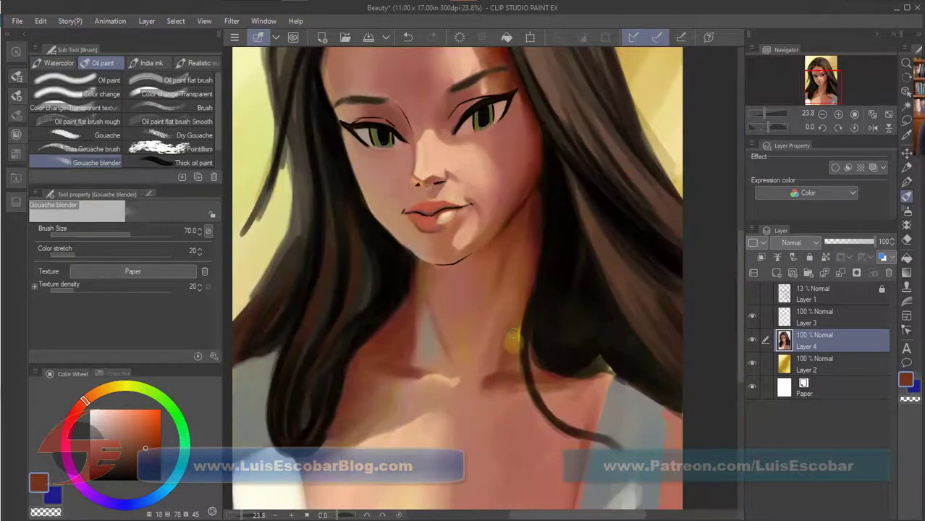
pyautogui.scroll(-1, 520, 330)
pyautogui.moveTo(575, 428); pyautogui.dragTo(543, 368)
# Strengthen the lower edge of the dark hair resting on the right shoulder with the Darker pencil.
pyautogui.press('p')
pyautogui.keyDown('alt'); pyautogui.click(557, 348); pyautogui.keyUp('alt')
pyautogui.keyDown('alt'); pyautogui.click(542, 281); pyautogui.keyUp('alt')
pyautogui.moveTo(544, 291); pyautogui.dragTo(592, 315)
pyautogui.moveTo(556, 250); pyautogui.dragTo(617, 326)
# Paint grey and pale yellow highlights on the right dress strap and blend them with the Gouache blender.
pyautogui.keyDown('alt'); pyautogui.click(588, 346); pyautogui.keyUp('alt')
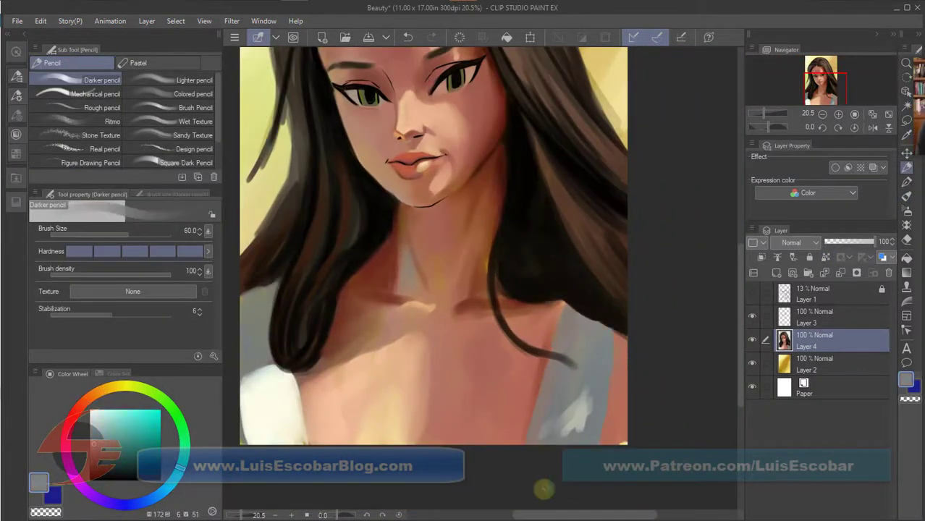
pyautogui.keyDown('alt'); pyautogui.click(622, 440); pyautogui.keyUp('alt')
pyautogui.moveTo(583, 400); pyautogui.dragTo(572, 423)
pyautogui.press('b')
pyautogui.moveTo(604, 355); pyautogui.dragTo(574, 430)
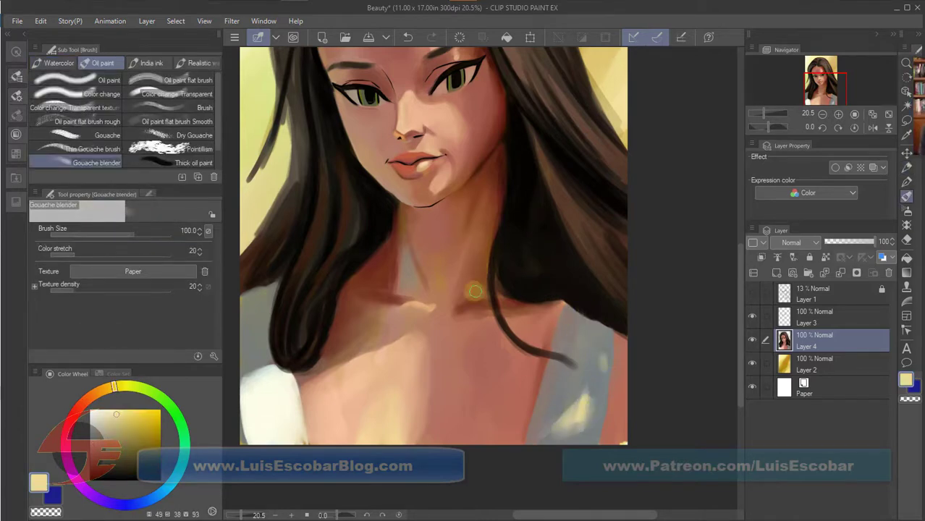
# Touch up the skin of the arm beside the right dress strap with sampled colors.
pyautogui.press('p')
pyautogui.keyDown('alt'); pyautogui.click(557, 304); pyautogui.keyUp('alt')
pyautogui.keyDown('alt'); pyautogui.click(619, 405); pyautogui.keyUp('alt')
pyautogui.moveTo(614, 398); pyautogui.dragTo(618, 347)
pyautogui.press('b')
# Sharpen the inner edges of both dress straps with a finer Darker pencil.
pyautogui.press('p')
pyautogui.press('[')
pyautogui.press('[')
pyautogui.press('[')
pyautogui.press('[')
pyautogui.press('[')
pyautogui.moveTo(561, 311); pyautogui.dragTo(527, 440)
pyautogui.moveTo(296, 378); pyautogui.dragTo(306, 445)
# Lighten the upper chest below the collarbones with a peach skin tone using the Darker pencil at size 80.
pyautogui.keyDown('alt'); pyautogui.click(420, 340); pyautogui.keyUp('alt')
pyautogui.press(']')
pyautogui.press(']')
pyautogui.press(']')
pyautogui.press(']')
pyautogui.press(']')
pyautogui.moveTo(462, 327)
pyautogui.mouseDown()
pyautogui.moveTo(459, 435)
pyautogui.moveTo(475, 328)
pyautogui.moveTo(434, 339)
pyautogui.mouseUp()
pyautogui.keyDown('alt'); pyautogui.click(540, 378); pyautogui.keyUp('alt')
pyautogui.press('b')
pyautogui.press('p')
pyautogui.keyDown('alt'); pyautogui.click(472, 290); pyautogui.keyUp('alt')
pyautogui.moveTo(509, 279); pyautogui.dragTo(546, 419)
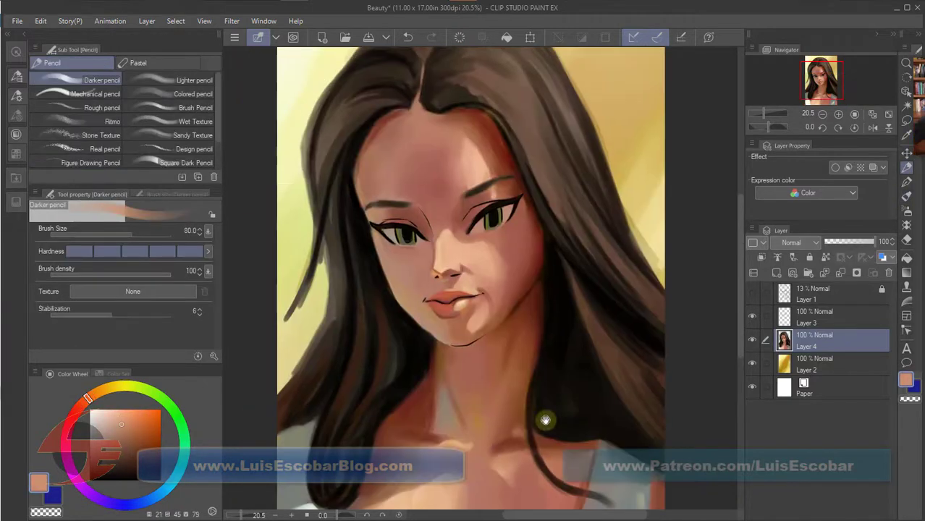
# Add a new layer directly above the painted portrait on Layer 4 for the cheek highlights.
pyautogui.scroll(3, 525, 210)
pyautogui.hotkey('ctrl', 'shift', 'n')
pyautogui.press('b')
pyautogui.click(105, 136)
pyautogui.press('[')
pyautogui.press('[')
pyautogui.press('[')
pyautogui.press('[')
pyautogui.press('[')
pyautogui.press('[')
pyautogui.press('[')
pyautogui.press('[')
pyautogui.moveTo(493, 257); pyautogui.dragTo(501, 311)
pyautogui.hotkey('ctrl', 'z')
pyautogui.click(98, 149)
pyautogui.hotkey('ctrl', 'z')
# Paint thin curved light peach highlight strokes on the cheek below the right eye with the Darker pencil at size 10.
pyautogui.click(106, 136)
pyautogui.press(']')
pyautogui.press(']')
pyautogui.press(']')
pyautogui.press(']')
pyautogui.press(']')
pyautogui.press(']')
pyautogui.moveTo(486, 261); pyautogui.dragTo(499, 291)
pyautogui.moveTo(503, 245); pyautogui.dragTo(519, 294)
pyautogui.moveTo(522, 228); pyautogui.dragTo(532, 325)
pyautogui.press('p')
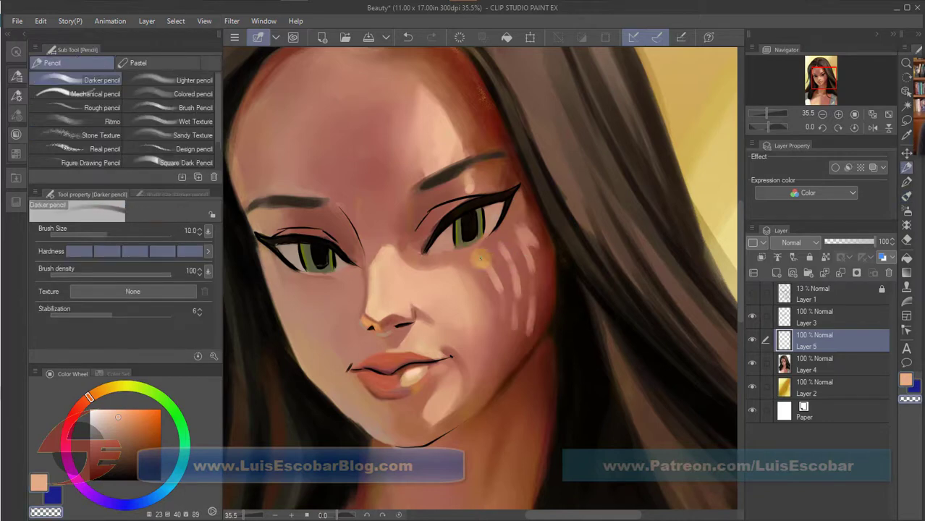
pyautogui.moveTo(516, 290)
pyautogui.mouseDown()
pyautogui.moveTo(522, 330)
pyautogui.moveTo(535, 330)
pyautogui.mouseUp()
# Touch up the jaw area on Layer 4 with a reddish brown using the Darker pencil at size 60.
pyautogui.scroll(-4, 591, 318)
pyautogui.keyDown('alt'); pyautogui.click(591, 318); pyautogui.keyUp('alt')
pyautogui.press(']')
pyautogui.press(']')
pyautogui.press(']')
pyautogui.press(']')
pyautogui.press(']')
pyautogui.press(']')
pyautogui.press(']')
pyautogui.press(']')
pyautogui.press(']')
pyautogui.click(835, 355)
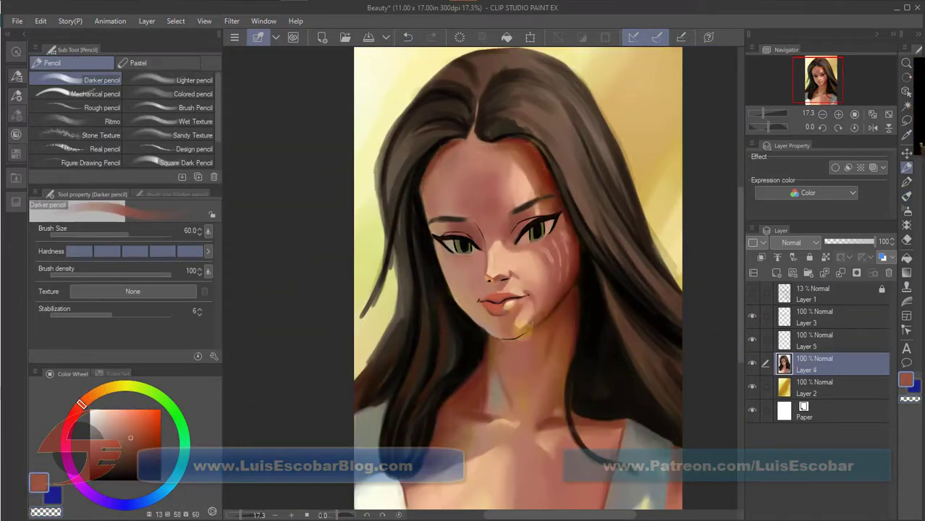
pyautogui.keyDown('alt'); pyautogui.click(469, 320); pyautogui.keyUp('alt')
# Mirror the canvas view and lasso the linework of the eye nearest the cheek highlights on Layer 3.
pyautogui.click(873, 128)
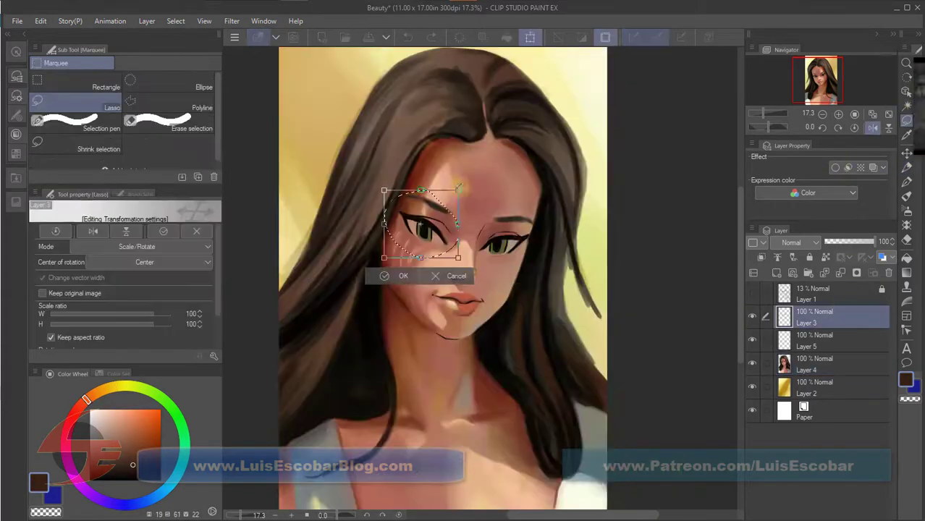
pyautogui.moveTo(384, 191); pyautogui.dragTo(389, 191)
pyautogui.click(385, 277)
pyautogui.hotkey('ctrl', 'd')
pyautogui.click(409, 37)
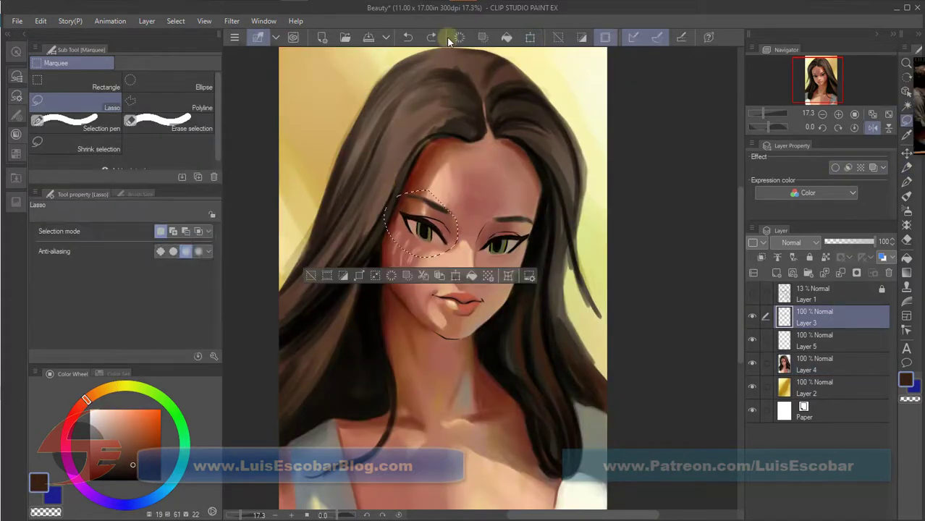
# Reshape the selected eye linework slightly with a free transform, deselect it and restore the unmirrored view.
pyautogui.click(530, 37)
pyautogui.moveTo(384, 257); pyautogui.dragTo(376, 258)
pyautogui.moveTo(459, 191); pyautogui.dragTo(459, 194)
pyautogui.moveTo(384, 190); pyautogui.dragTo(391, 192)
pyautogui.moveTo(458, 258); pyautogui.dragTo(464, 262)
pyautogui.click(400, 281)
pyautogui.hotkey('ctrl', 'd')
pyautogui.hotkey('ctrl', '0')
pyautogui.click(873, 128)
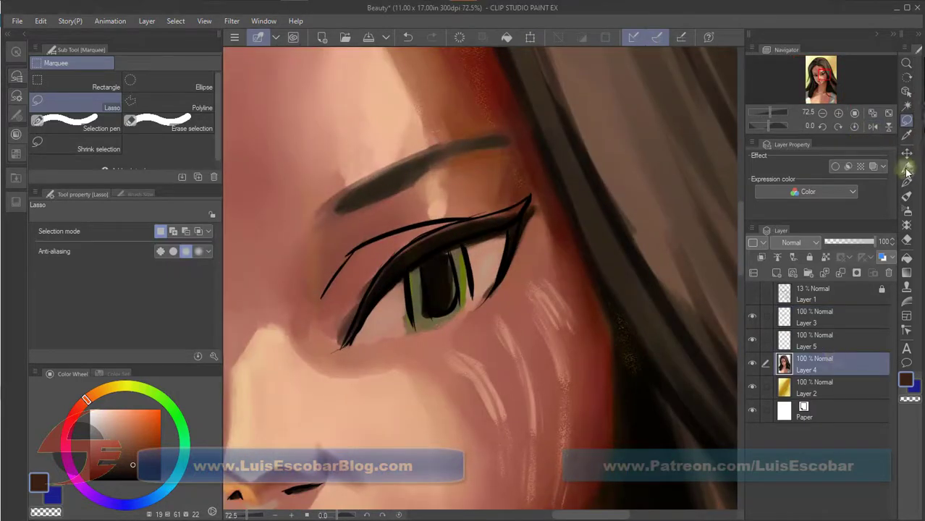
# Repaint the right eye's pupil near-black and its iris muted green on Layer 4 with the Darker pencil.
pyautogui.press('p')
pyautogui.keyDown('alt'); pyautogui.click(427, 304); pyautogui.keyUp('alt')
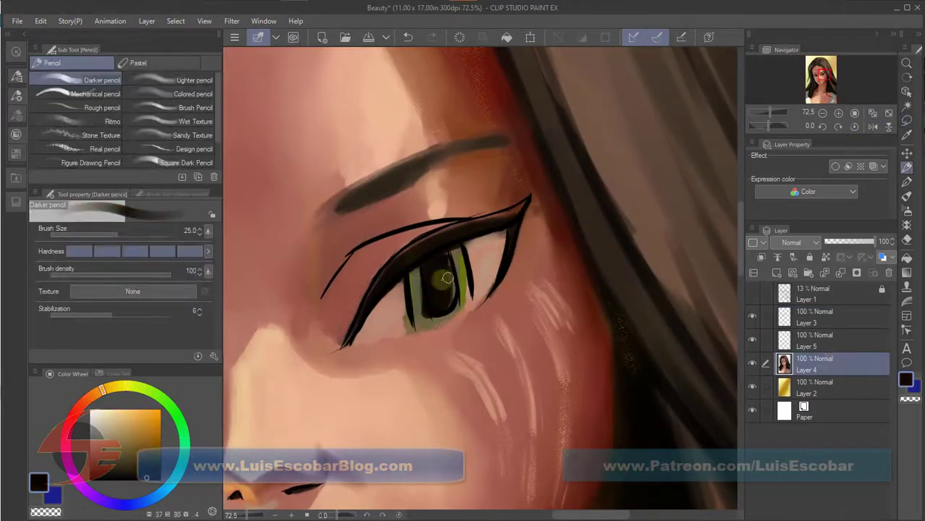
pyautogui.moveTo(456, 312); pyautogui.dragTo(463, 246)
pyautogui.moveTo(369, 302); pyautogui.dragTo(505, 266)
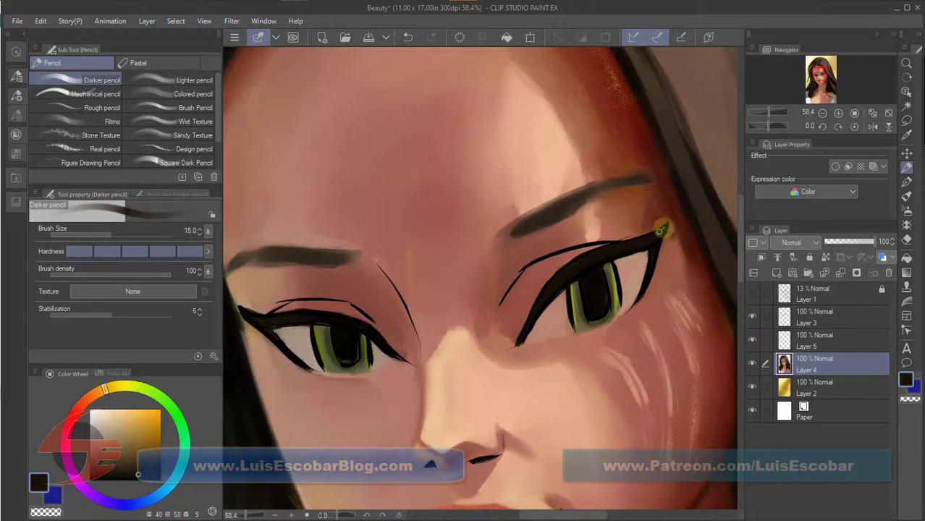
# Brighten the irises of the eyes with yellow-green using the Darker pencil at size 20.
pyautogui.moveTo(601, 191); pyautogui.dragTo(557, 206)
pyautogui.scroll(-5, 597, 280)
pyautogui.keyDown('alt'); pyautogui.click(557, 401); pyautogui.keyUp('alt')
pyautogui.scroll(3, 651, 206)
pyautogui.keyDown('alt'); pyautogui.click(536, 192); pyautogui.keyUp('alt')
pyautogui.moveTo(501, 175)
pyautogui.mouseDown()
pyautogui.moveTo(588, 251)
pyautogui.moveTo(610, 291)
pyautogui.mouseUp()
pyautogui.keyDown('alt'); pyautogui.click(511, 174); pyautogui.keyUp('alt')
pyautogui.scroll(-3, 610, 291)
# Clean up the background along the outer left hair strands with pale yellow using the Darker pencil at size 50.
pyautogui.keyDown('alt'); pyautogui.click(362, 290); pyautogui.keyUp('alt')
pyautogui.moveTo(382, 224); pyautogui.dragTo(380, 299)
pyautogui.scroll(-2, 449, 304)
pyautogui.moveTo(464, 308); pyautogui.dragTo(438, 414)
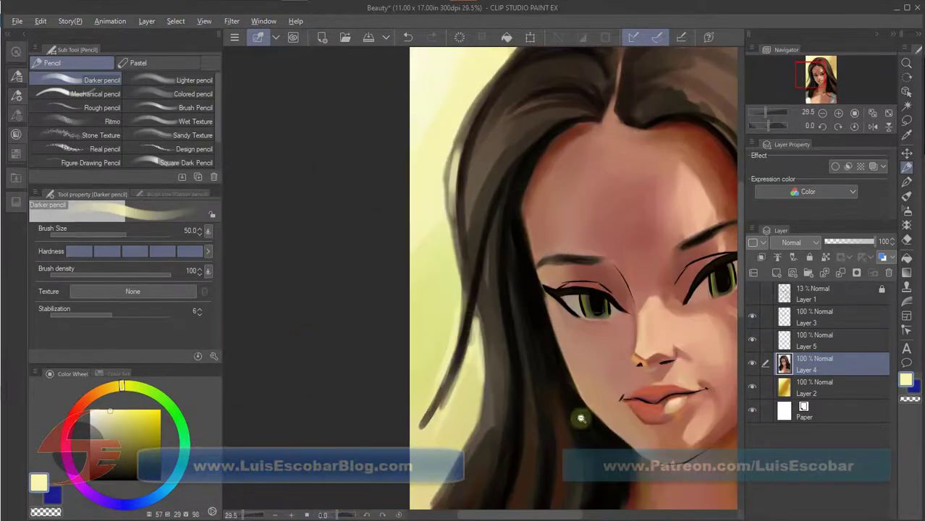
# Add a new layer and paint pale cyan highlights over the crown and right-side hair with the Diagonal line brush at size 120.
pyautogui.scroll(-2, 507, 355)
pyautogui.scroll(-1, 507, 343)
pyautogui.click(906, 225)
pyautogui.click(78, 63)
pyautogui.click(157, 131)
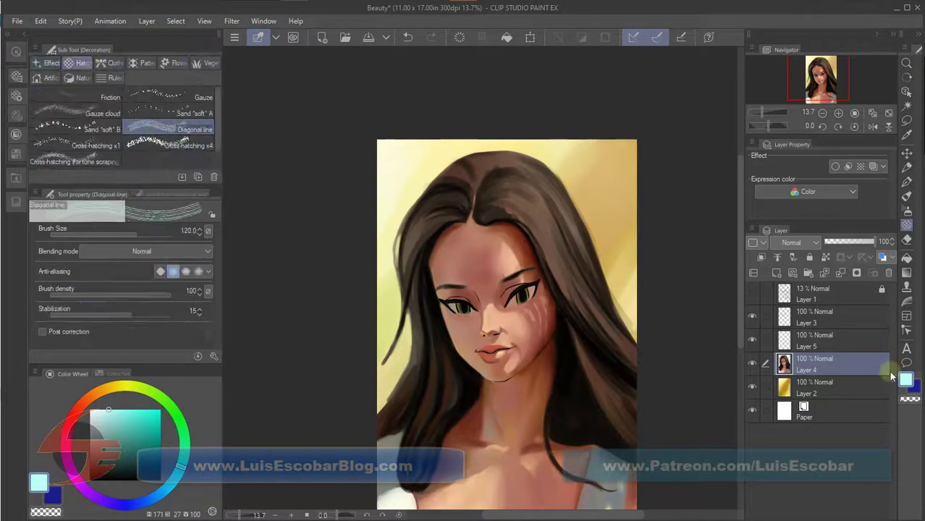
pyautogui.click(777, 273)
pyautogui.moveTo(492, 201); pyautogui.dragTo(561, 280)
pyautogui.moveTo(573, 289); pyautogui.dragTo(630, 357)
pyautogui.moveTo(539, 182); pyautogui.dragTo(584, 275)
pyautogui.moveTo(471, 188); pyautogui.dragTo(437, 180)
pyautogui.moveTo(475, 172)
pyautogui.mouseDown()
pyautogui.moveTo(463, 157)
pyautogui.moveTo(535, 169)
pyautogui.mouseUp()
pyautogui.moveTo(585, 360); pyautogui.dragTo(633, 440)
# Fade the ends of the cyan hair highlights with the Hard airbrush in transparent color, starting at size 300.
pyautogui.click(907, 211)
pyautogui.press('c')
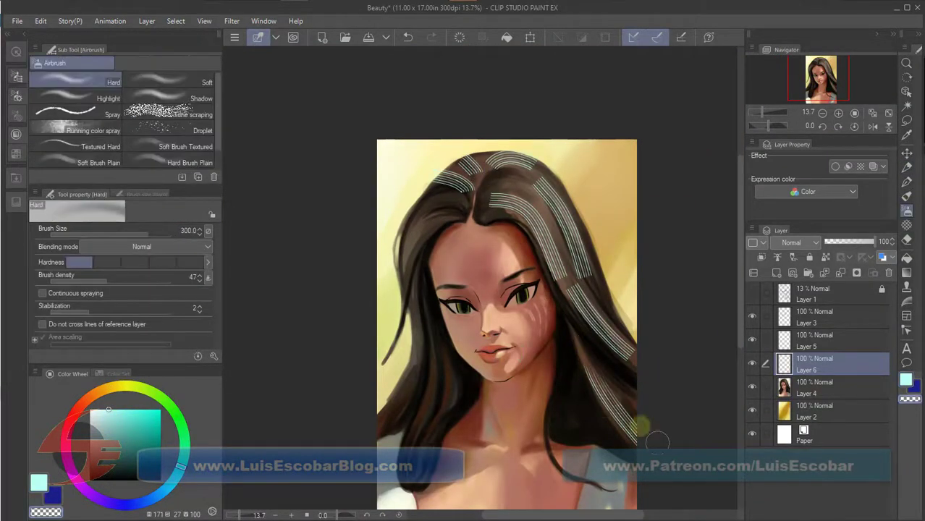
pyautogui.moveTo(589, 352); pyautogui.dragTo(629, 433)
pyautogui.moveTo(475, 193); pyautogui.dragTo(465, 173)
pyautogui.moveTo(439, 183); pyautogui.dragTo(462, 161)
pyautogui.moveTo(490, 165); pyautogui.dragTo(526, 149)
pyautogui.moveTo(540, 186); pyautogui.dragTo(581, 262)
pyautogui.press('[')
pyautogui.press('[')
pyautogui.press('[')
pyautogui.moveTo(556, 242)
pyautogui.mouseDown()
pyautogui.moveTo(567, 271)
pyautogui.moveTo(632, 344)
pyautogui.mouseUp()
# Add a lighter Diagonal line highlight to the right-side hair and soften it with the transparent Hard airbrush.
pyautogui.click(95, 410)
pyautogui.click(907, 225)
pyautogui.moveTo(539, 203)
pyautogui.mouseDown()
pyautogui.moveTo(515, 187)
pyautogui.moveTo(571, 216)
pyautogui.mouseUp()
pyautogui.click(908, 211)
pyautogui.click(910, 400)
pyautogui.press(']')
pyautogui.moveTo(545, 180); pyautogui.dragTo(536, 170)
pyautogui.moveTo(488, 152); pyautogui.dragTo(480, 159)
# Paint warm orange-brown Diagonal line highlights on the left-side hair beside the forehead and below the jaw.
pyautogui.click(96, 393)
pyautogui.click(150, 433)
pyautogui.click(906, 226)
pyautogui.moveTo(406, 269); pyautogui.dragTo(437, 210)
pyautogui.click(161, 447)
pyautogui.moveTo(442, 356); pyautogui.dragTo(434, 414)
# Fade the warm highlights on the left-side hair with the Hard airbrush in transparent color.
pyautogui.click(910, 400)
pyautogui.click(908, 211)
pyautogui.moveTo(424, 226); pyautogui.dragTo(448, 196)
pyautogui.moveTo(444, 357); pyautogui.dragTo(437, 413)
pyautogui.moveTo(402, 269)
pyautogui.mouseDown()
pyautogui.moveTo(400, 242)
pyautogui.moveTo(400, 284)
pyautogui.mouseUp()
# Refine the left hair edge on Layer 4 and add dark strands in near-black with the Darker pencil.
pyautogui.click(907, 167)
pyautogui.keyDown('alt'); pyautogui.click(404, 311); pyautogui.keyUp('alt')
pyautogui.click(816, 388)
pyautogui.keyDown('alt'); pyautogui.click(428, 264); pyautogui.keyUp('alt')
pyautogui.press(']')
pyautogui.press(']')
pyautogui.press(']')
pyautogui.press(']')
pyautogui.press(']')
pyautogui.press(']')
pyautogui.press(']')
pyautogui.press(']')
pyautogui.press(']')
pyautogui.press(']')
pyautogui.keyDown('alt'); pyautogui.click(402, 391); pyautogui.keyUp('alt')
pyautogui.keyDown('alt'); pyautogui.click(407, 411); pyautogui.keyUp('alt')
pyautogui.moveTo(403, 368); pyautogui.dragTo(383, 437)
pyautogui.keyDown('alt'); pyautogui.click(408, 412); pyautogui.keyUp('alt')
pyautogui.press('[')
pyautogui.press('[')
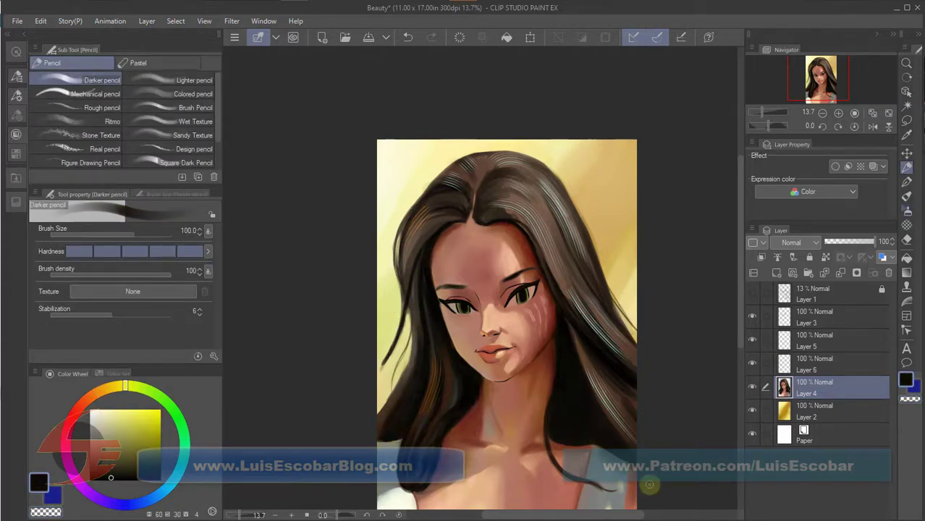
# Add a new layer above Layer 3 and paint an off-white catchlight in the right eye with the Darker pencil.
pyautogui.click(873, 127)
pyautogui.click(873, 128)
pyautogui.scroll(3, 521, 359)
pyautogui.click(97, 411)
pyautogui.press('[')
pyautogui.press('[')
pyautogui.press('[')
pyautogui.press('[')
pyautogui.press('[')
pyautogui.press('[')
pyautogui.click(816, 317)
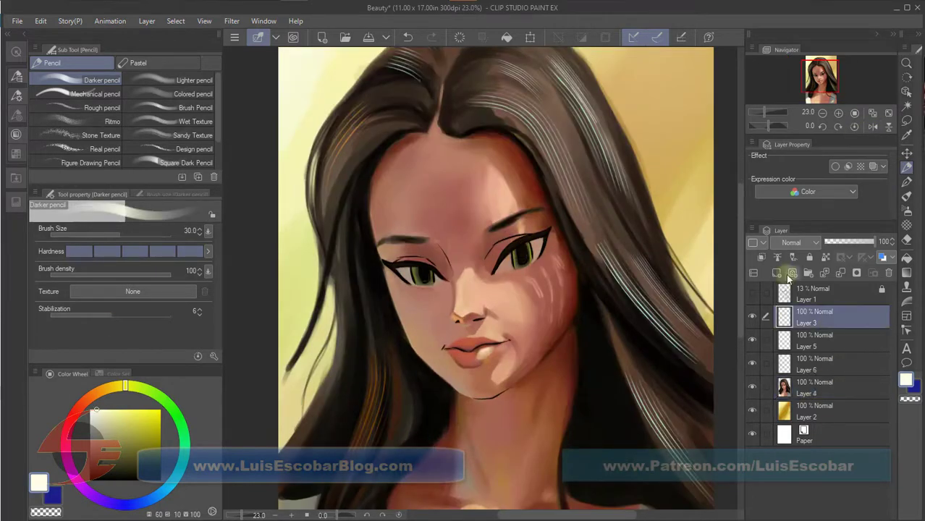
pyautogui.click(777, 273)
pyautogui.click(517, 253)
# Place a matching off-white catchlight in the left eye and refine it using a lasso selection.
pyautogui.press('e')
pyautogui.press('p')
pyautogui.press(']')
pyautogui.press('m')
pyautogui.moveTo(405, 255); pyautogui.dragTo(410, 258)
pyautogui.click(312, 304)
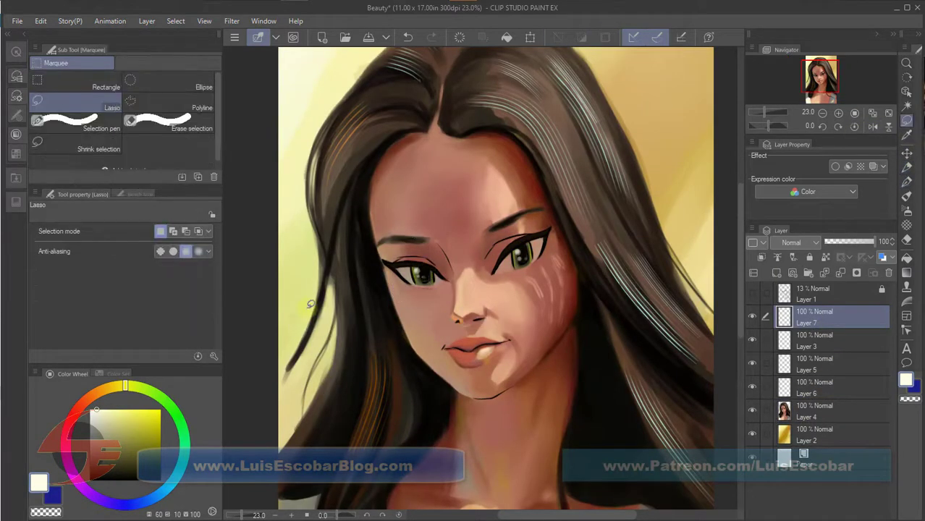
# Repaint the lips and the skin around the mouth with sampled tones using the Darker pencil.
pyautogui.press('p')
pyautogui.keyDown('alt'); pyautogui.click(481, 352); pyautogui.keyUp('alt')
pyautogui.keyDown('alt'); pyautogui.click(523, 320); pyautogui.keyUp('alt')
pyautogui.keyDown('alt'); pyautogui.click(488, 338); pyautogui.keyUp('alt')
pyautogui.keyDown('alt'); pyautogui.click(500, 338); pyautogui.keyUp('alt')
pyautogui.keyDown('alt'); pyautogui.click(459, 338); pyautogui.keyUp('alt')
pyautogui.keyDown('alt'); pyautogui.click(472, 344); pyautogui.keyUp('alt')
# Sharpen the line between the lips in near-black with a smaller Darker pencil, starting at size 17.
pyautogui.press('[')
pyautogui.press('[')
pyautogui.press('[')
pyautogui.press('[')
pyautogui.keyDown('alt'); pyautogui.click(480, 349); pyautogui.keyUp('alt')
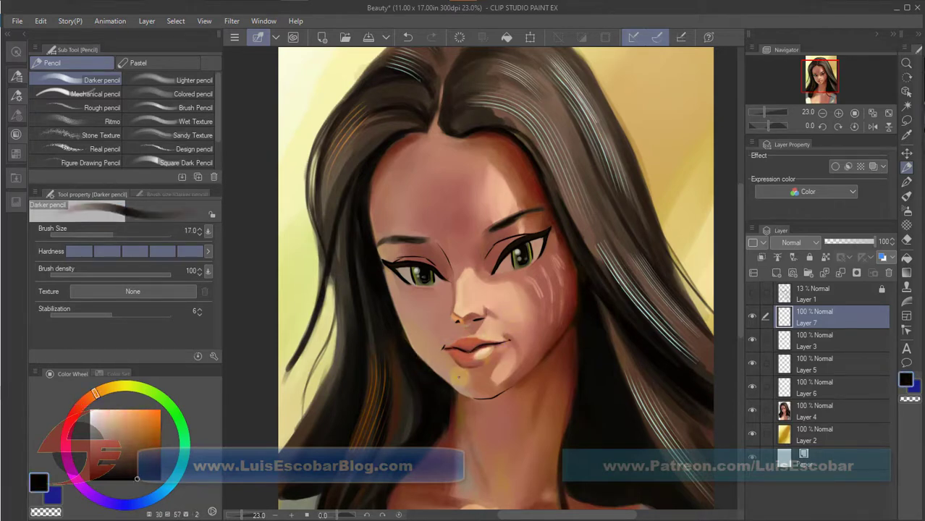
pyautogui.keyDown('alt'); pyautogui.click(478, 350); pyautogui.keyUp('alt')
pyautogui.press(']')
pyautogui.keyDown('alt'); pyautogui.click(459, 350); pyautogui.keyUp('alt')
# Deepen the lips with dark red using the Darker pencil at size 25 and blend them with the Gouache blender.
pyautogui.click(907, 196)
pyautogui.click(86, 163)
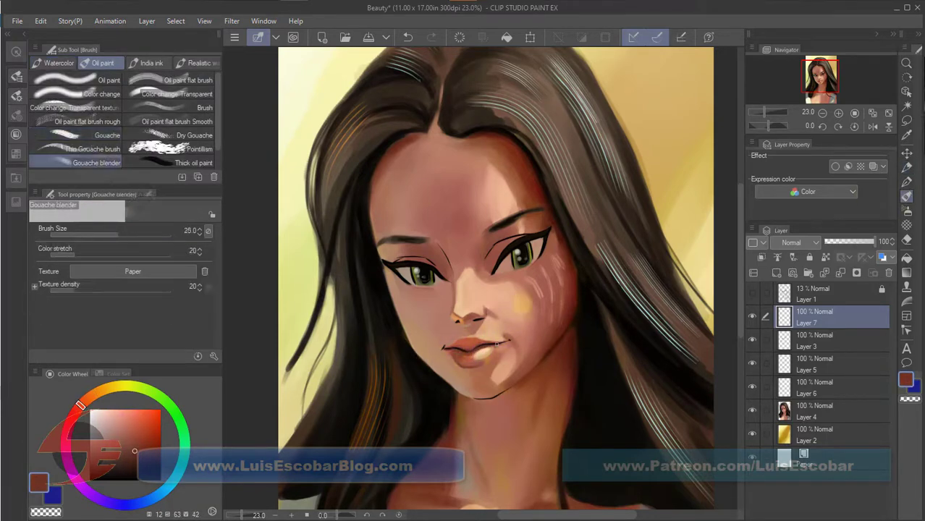
pyautogui.keyDown('alt'); pyautogui.click(460, 353); pyautogui.keyUp('alt')
pyautogui.press('p')
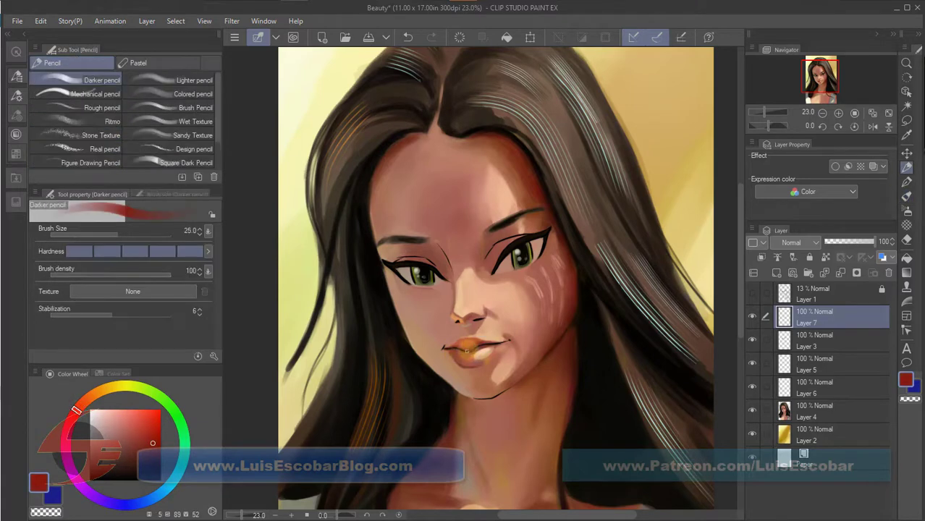
pyautogui.press('b')
pyautogui.keyDown('alt'); pyautogui.click(443, 379); pyautogui.keyUp('alt')
# Shade the skin around the right eye and its upper lid with sampled reddish browns using the Darker pencil.
pyautogui.press('p')
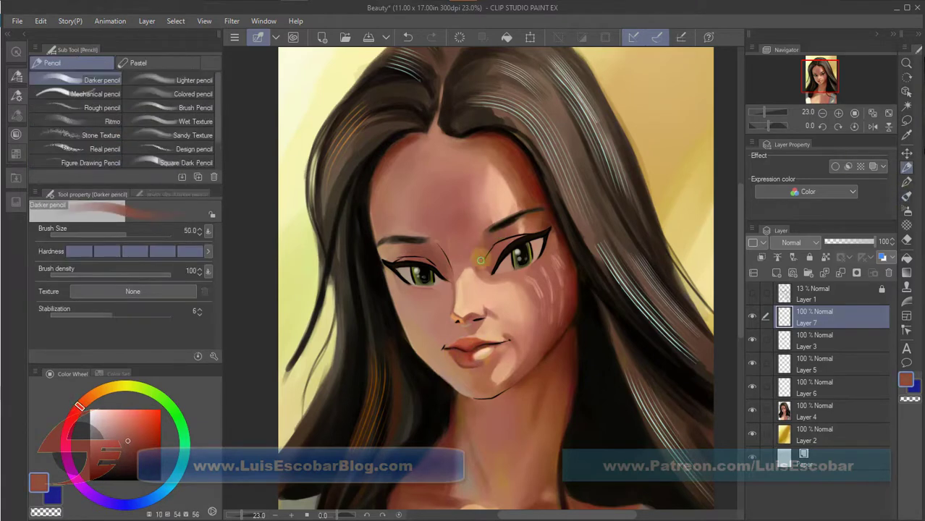
pyautogui.keyDown('alt'); pyautogui.click(549, 242); pyautogui.keyUp('alt')
pyautogui.keyDown('alt'); pyautogui.click(555, 241); pyautogui.keyUp('alt')
pyautogui.keyDown('alt'); pyautogui.click(555, 244); pyautogui.keyUp('alt')
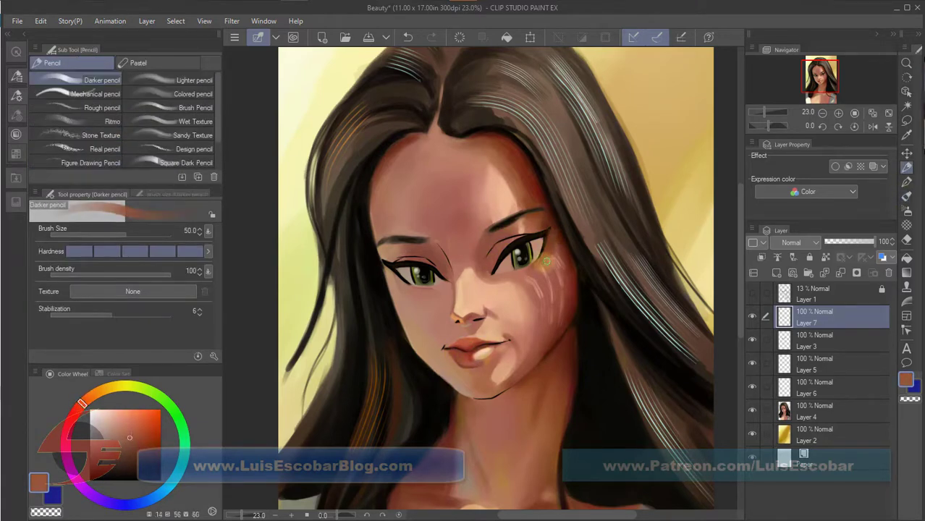
pyautogui.press('b')
pyautogui.press('p')
pyautogui.keyDown('alt'); pyautogui.click(505, 229); pyautogui.keyUp('alt')
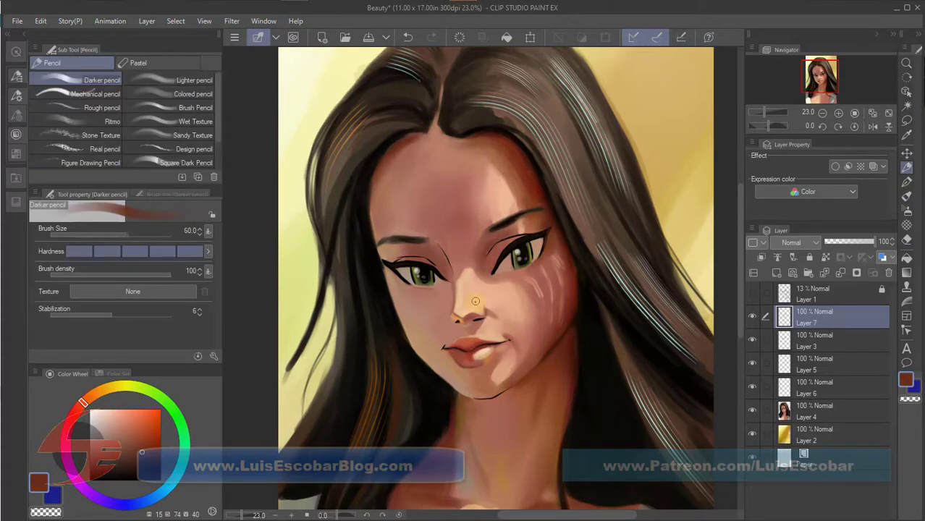
# Refine the shading around the nose and cheek with sampled skin tones, using the Gouache blender and the Darker pencil.
pyautogui.press('b')
pyautogui.scroll(3, 488, 332)
pyautogui.keyDown('ctrl'); pyautogui.keyDown('shift'); pyautogui.click(459, 320); pyautogui.keyUp('shift'); pyautogui.keyUp('ctrl')
pyautogui.keyDown('alt'); pyautogui.click(459, 320); pyautogui.keyUp('alt')
pyautogui.keyDown('alt'); pyautogui.click(478, 309); pyautogui.keyUp('alt')
pyautogui.press('p')
pyautogui.keyDown('alt'); pyautogui.click(492, 310); pyautogui.keyUp('alt')
pyautogui.press(']')
pyautogui.keyDown('alt'); pyautogui.click(447, 321); pyautogui.keyUp('alt')
pyautogui.keyDown('alt'); pyautogui.click(451, 321); pyautogui.keyUp('alt')
pyautogui.keyDown('alt'); pyautogui.click(464, 310); pyautogui.keyUp('alt')
pyautogui.moveTo(596, 361); pyautogui.dragTo(564, 385)
# Repaint the forehead on Layer 4 with sampled peach tones using the Darker pencil at size 120.
pyautogui.press(']')
pyautogui.press(']')
pyautogui.press(']')
pyautogui.press(']')
pyautogui.press(']')
pyautogui.press(']')
pyautogui.press(']')
pyautogui.press(']')
pyautogui.press(']')
pyautogui.keyDown('alt'); pyautogui.click(572, 248); pyautogui.keyUp('alt')
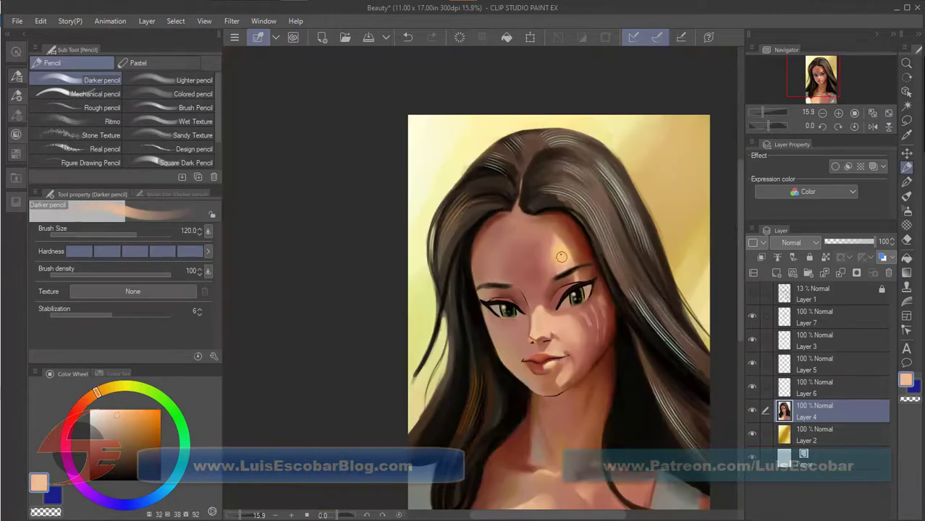
pyautogui.keyDown('alt'); pyautogui.click(544, 248); pyautogui.keyUp('alt')
pyautogui.moveTo(535, 243); pyautogui.dragTo(537, 232)
pyautogui.keyDown('alt'); pyautogui.click(521, 277); pyautogui.keyUp('alt')
pyautogui.keyDown('alt'); pyautogui.click(551, 258); pyautogui.keyUp('alt')
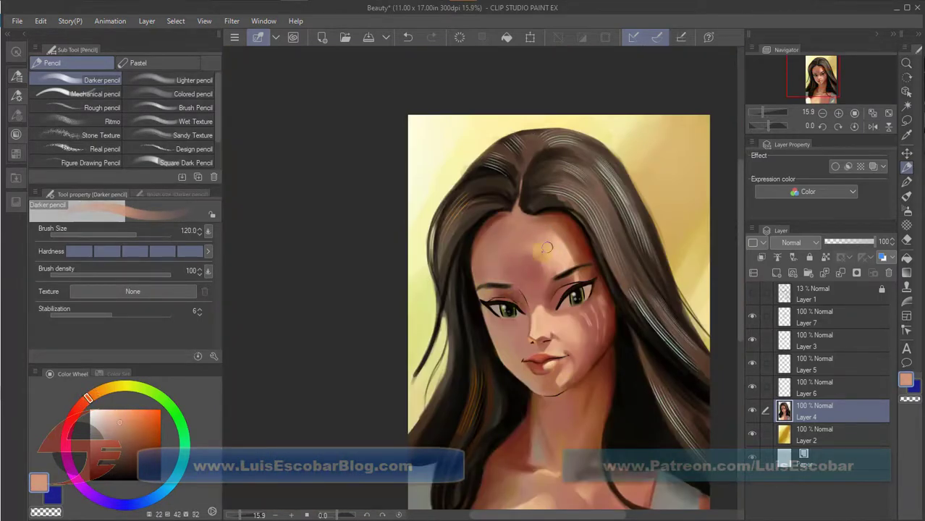
# Touch up the dark hair on the left side in near-black with the Darker pencil at size 70 and save the file.
pyautogui.keyDown('alt'); pyautogui.click(498, 190); pyautogui.keyUp('alt')
pyautogui.press('[')
pyautogui.press('[')
pyautogui.press('[')
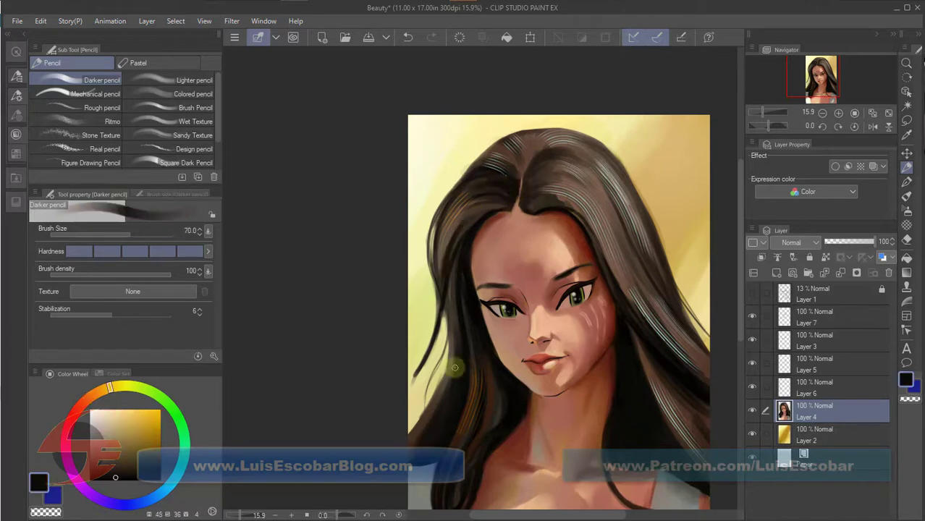
pyautogui.click(888, 114)
pyautogui.hotkey('ctrl', 's')
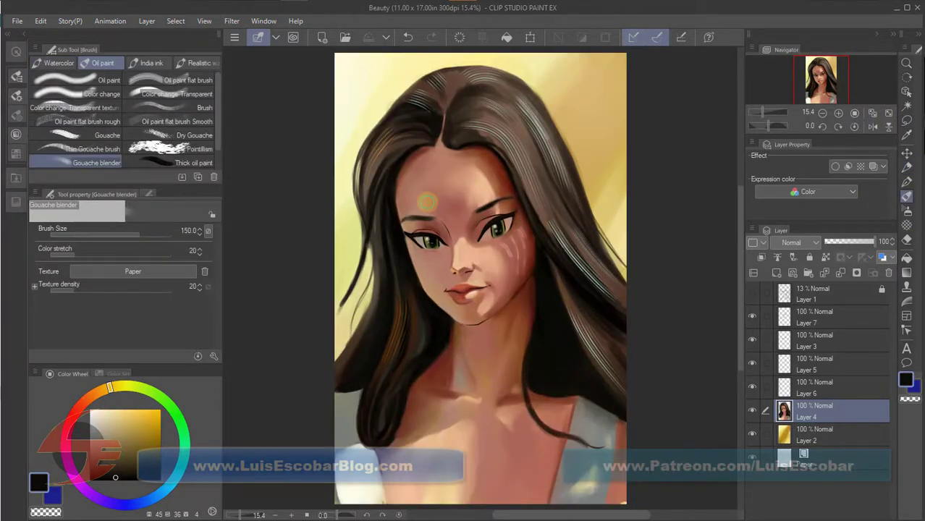
# Touch up the lower cheek with sampled peach and ink the left nostril in black on Layer 3 with the G-pen at size 12.
pyautogui.keyDown('alt'); pyautogui.click(505, 287); pyautogui.keyUp('alt')
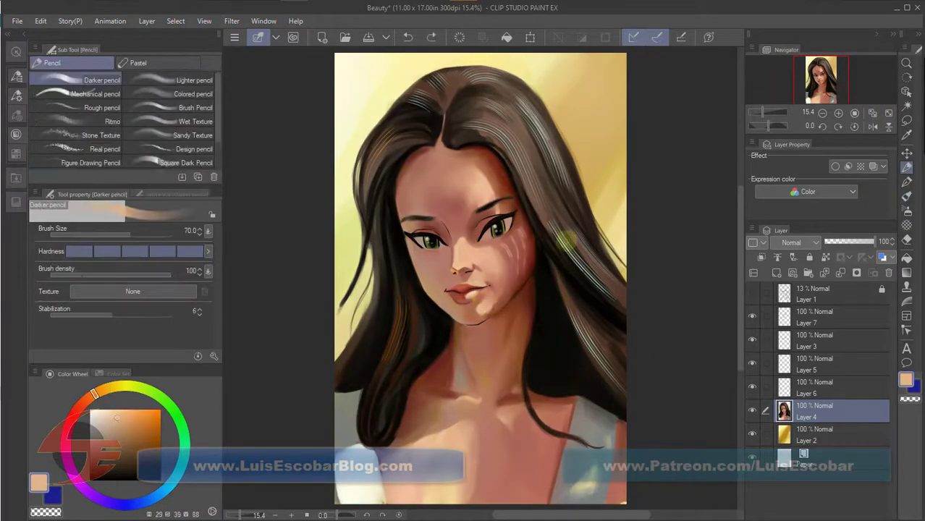
pyautogui.press('b')
pyautogui.click(753, 318)
pyautogui.click(818, 340)
pyautogui.press('p')
pyautogui.keyDown('alt'); pyautogui.click(498, 314); pyautogui.keyUp('alt')
pyautogui.scroll(3, 498, 314)
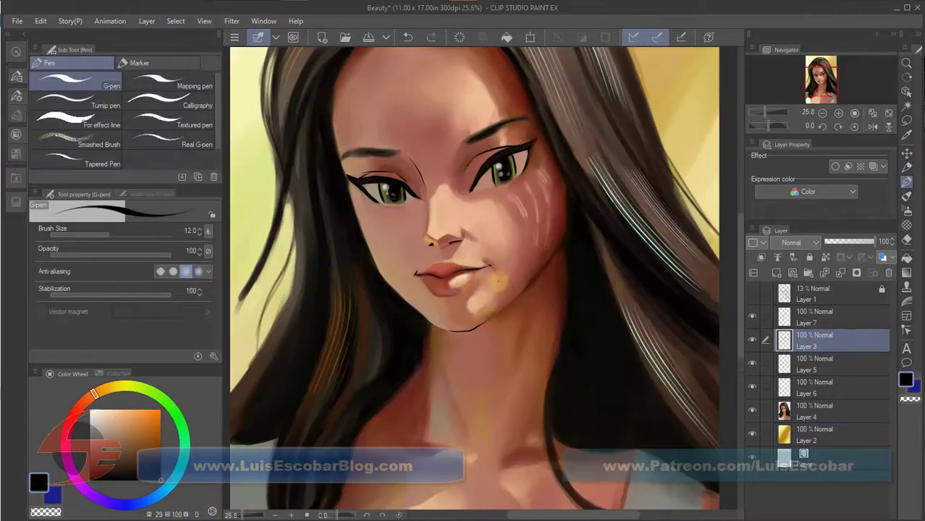
pyautogui.scroll(2, 499, 210)
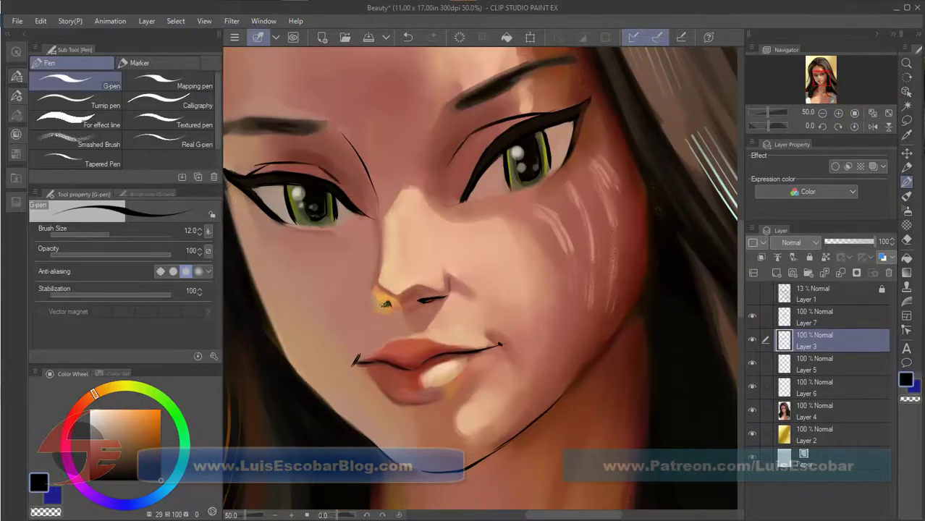
pyautogui.scroll(2, 355, 255)
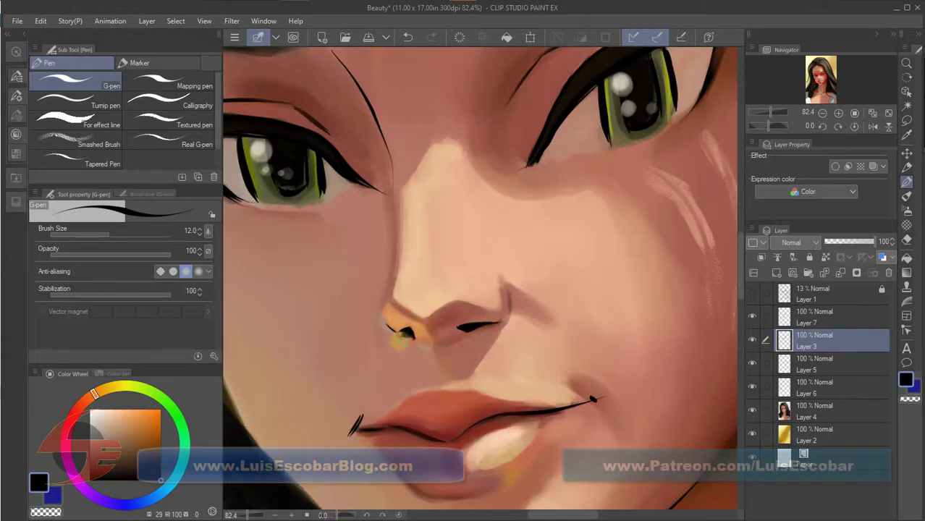
pyautogui.moveTo(388, 325); pyautogui.dragTo(410, 334)
# Retouch the area around the mouth on Layer 4 with the Darker pencil, and return to the G-pen on Layer 3.
pyautogui.scroll(-2, 520, 345)
pyautogui.click(818, 412)
pyautogui.click(907, 168)
pyautogui.keyDown('alt'); pyautogui.click(450, 347); pyautogui.keyUp('alt')
pyautogui.scroll(2, 477, 340)
pyautogui.click(819, 341)
pyautogui.click(907, 182)
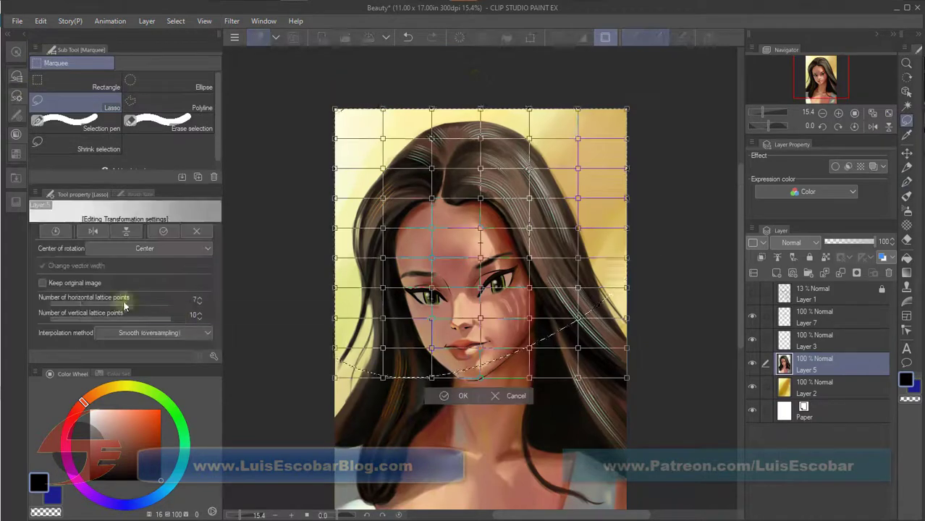
# Pull the top of the head slightly down with a mesh transformation of the lassoed upper part of Layer 5.
pyautogui.moveTo(481, 109); pyautogui.dragTo(481, 119)
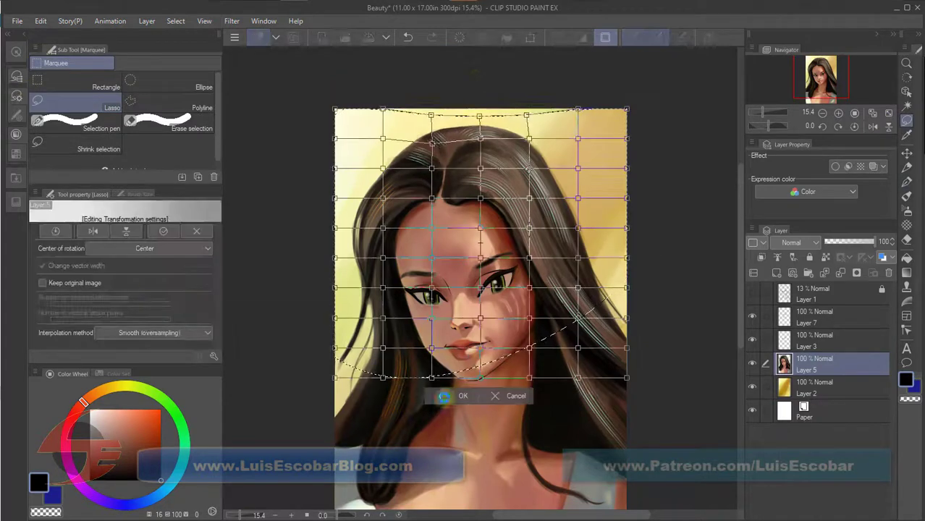
pyautogui.click(462, 396)
pyautogui.hotkey('ctrl', 'd')
# Lasso the upper part of the portrait again and adjust the upper right of the head with a coarser mesh transformation.
pyautogui.click(887, 112)
pyautogui.moveTo(624, 291); pyautogui.dragTo(335, 331)
pyautogui.click(605, 38)
pyautogui.moveTo(171, 319); pyautogui.dragTo(83, 320)
pyautogui.moveTo(141, 304); pyautogui.dragTo(98, 304)
pyautogui.moveTo(83, 320); pyautogui.dragTo(156, 319)
pyautogui.moveTo(553, 105); pyautogui.dragTo(551, 100)
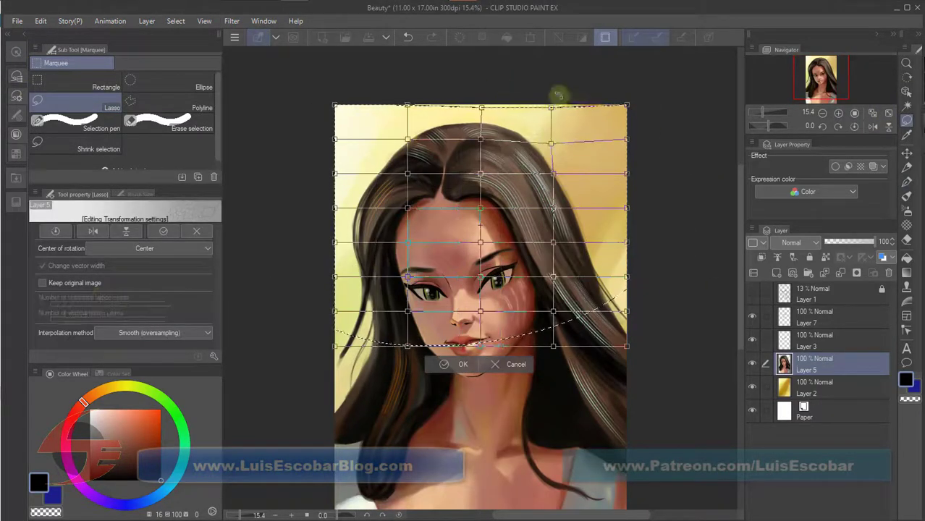
pyautogui.click(449, 363)
pyautogui.hotkey('ctrl', 'd')
# Lasso the head once more and nudge the upper left of its outline down with a mesh transformation.
pyautogui.moveTo(334, 364); pyautogui.dragTo(625, 311)
pyautogui.click(605, 38)
pyautogui.moveTo(432, 105); pyautogui.dragTo(433, 109)
pyautogui.click(435, 398)
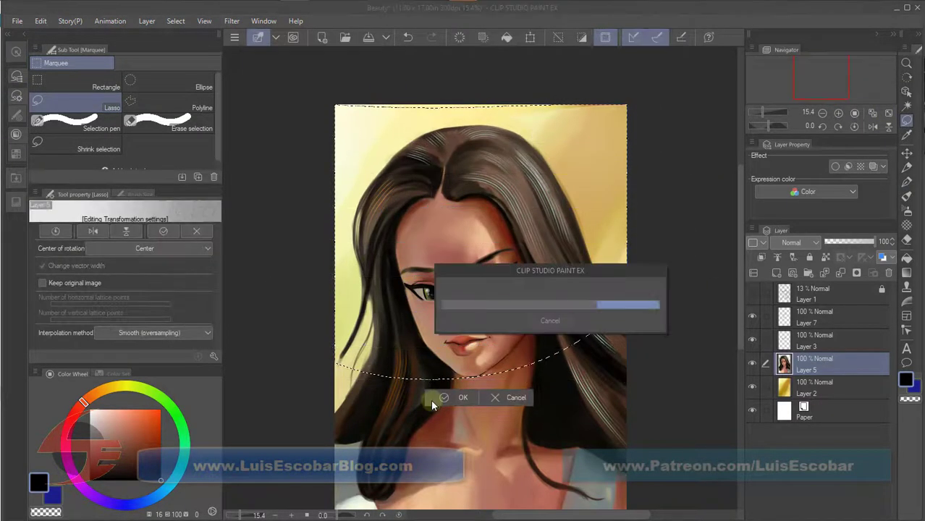
pyautogui.hotkey('ctrl', 'd')
# Paint sampled yellow-green background along the left hair edge with the Darker pencil at size 70 and save the file.
pyautogui.press('p')
pyautogui.keyDown('alt'); pyautogui.click(351, 325); pyautogui.keyUp('alt')
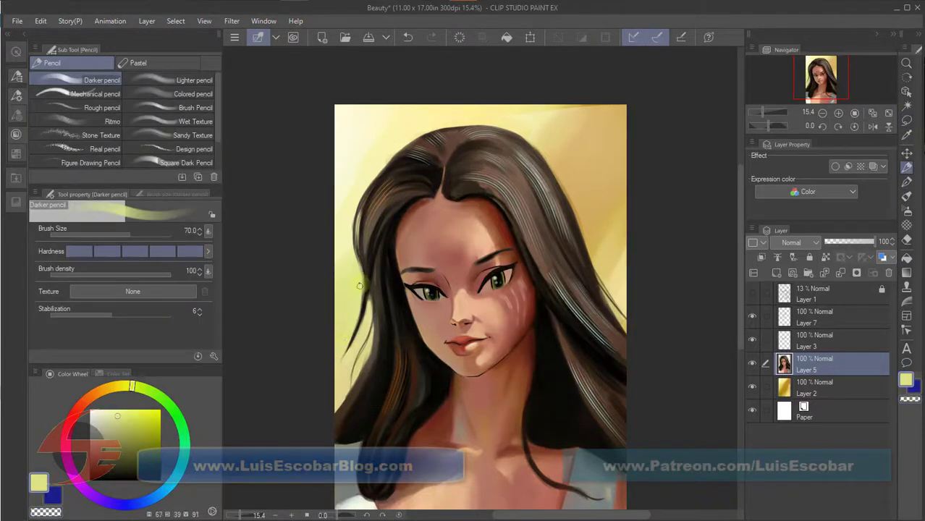
pyautogui.hotkey('ctrl', 's')
# Touch up the forehead and face edge with sampled light peach and blend with the Gouache blender at size 80.
pyautogui.keyDown('alt'); pyautogui.click(502, 232); pyautogui.keyUp('alt')
pyautogui.press('b')
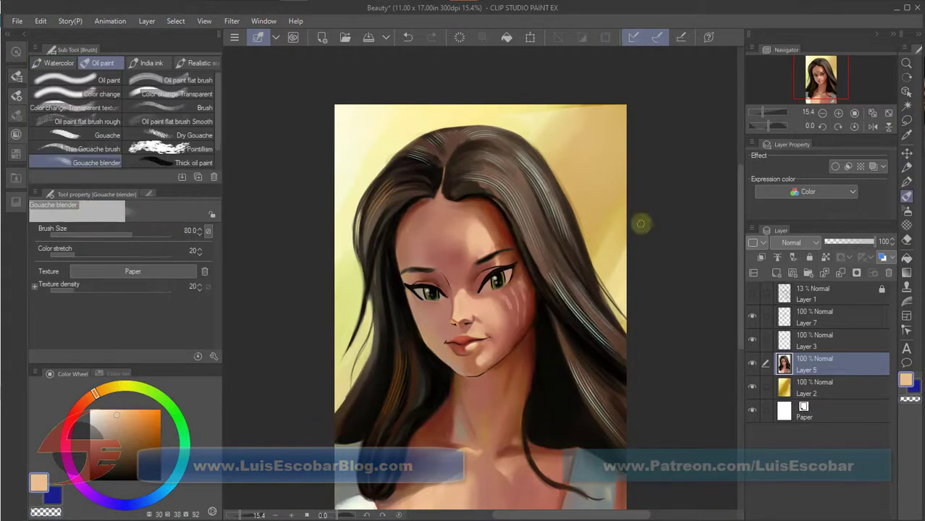
pyautogui.keyDown('alt'); pyautogui.click(536, 326); pyautogui.keyUp('alt')
# Paint near-black hair along the right side of the neck with a reduced Darker pencil and save the file.
pyautogui.press('p')
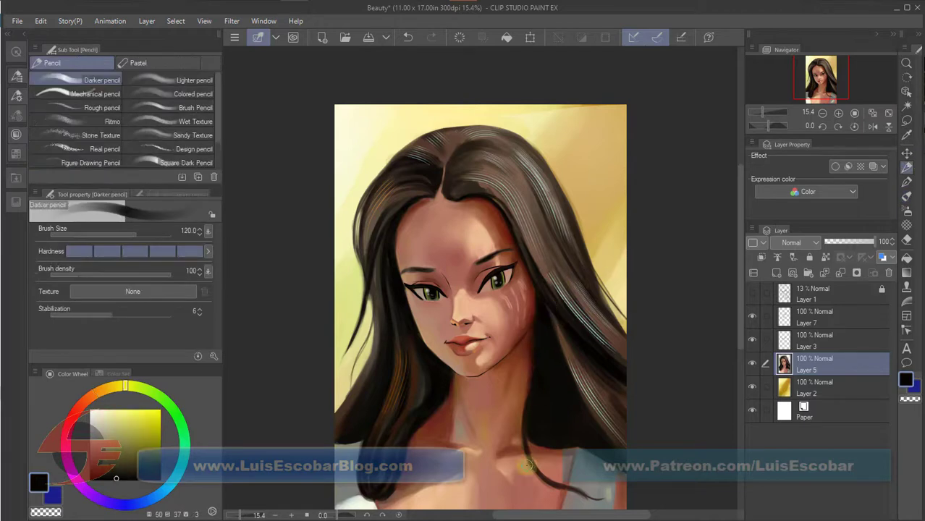
pyautogui.press('[')
pyautogui.press('[')
pyautogui.press('[')
pyautogui.keyDown('alt'); pyautogui.click(536, 423); pyautogui.keyUp('alt')
pyautogui.moveTo(535, 372)
pyautogui.mouseDown()
pyautogui.moveTo(526, 425)
pyautogui.moveTo(538, 443)
pyautogui.mouseUp()
pyautogui.keyDown('alt'); pyautogui.click(537, 436); pyautogui.keyUp('alt')
pyautogui.hotkey('ctrl', 's')
# Touch up the hair at the crown and the shaded edge of the right cheek and jaw with the Darker pencil.
pyautogui.keyDown('alt'); pyautogui.click(457, 190); pyautogui.keyUp('alt')
pyautogui.moveTo(467, 152)
pyautogui.mouseDown()
pyautogui.moveTo(457, 183)
pyautogui.moveTo(504, 200)
pyautogui.moveTo(524, 182)
pyautogui.moveTo(478, 134)
pyautogui.mouseUp()
pyautogui.moveTo(537, 257); pyautogui.dragTo(491, 367)
# Add a white highlight along the bridge of the nose with the Darker pencil at size 17.
pyautogui.scroll(5, 506, 307)
pyautogui.press('[')
pyautogui.press('[')
pyautogui.press('[')
pyautogui.press('[')
pyautogui.press('[')
pyautogui.press('[')
pyautogui.press('[')
pyautogui.moveTo(494, 307); pyautogui.dragTo(497, 333)
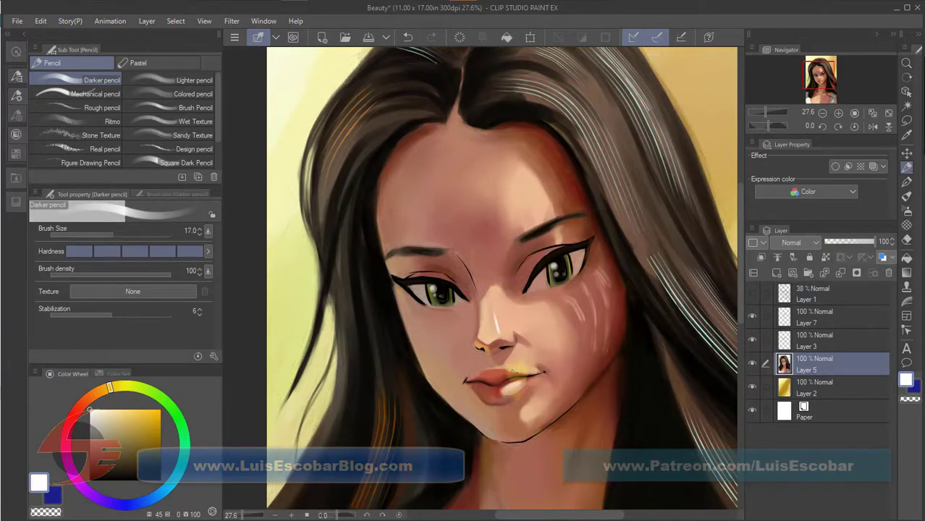
# Touch up the chin highlight on Layer 5 with light peach using the Darker pencil at size 40.
pyautogui.press('p')
pyautogui.click(843, 316)
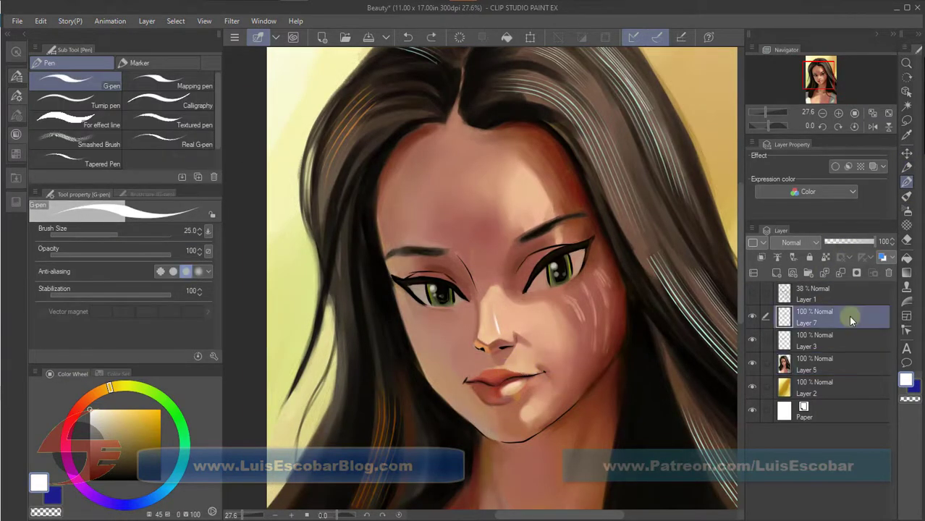
pyautogui.click(843, 363)
pyautogui.click(905, 167)
pyautogui.keyDown('alt'); pyautogui.click(523, 410); pyautogui.keyUp('alt')
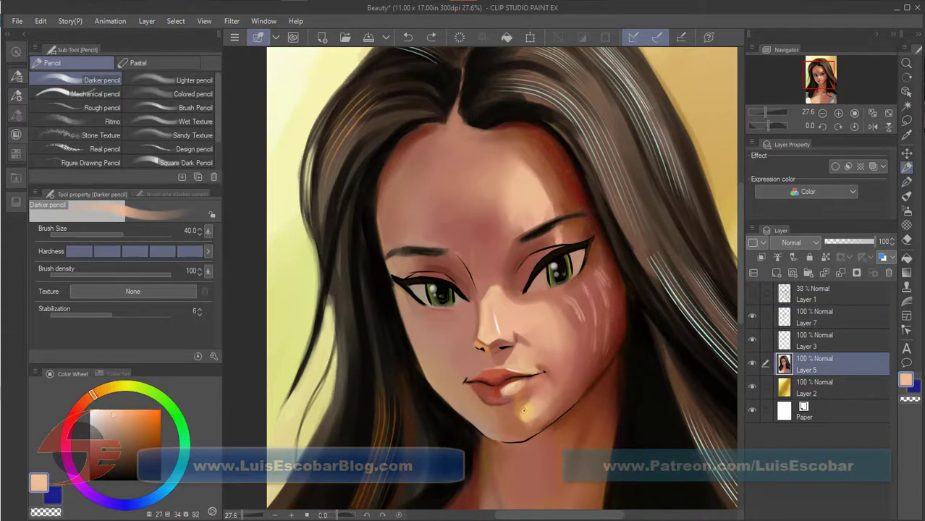
# Place a copy of Layer 7 below Layer 3, clean up its marks around the left eye, and merge it into the painting layer.
pyautogui.click(907, 122)
pyautogui.moveTo(849, 313); pyautogui.dragTo(851, 351)
pyautogui.click(752, 363)
pyautogui.moveTo(463, 279)
pyautogui.mouseDown()
pyautogui.moveTo(448, 268)
pyautogui.moveTo(456, 275)
pyautogui.mouseUp()
pyautogui.click(868, 316)
pyautogui.hotkey('ctrl', 'd')
pyautogui.press('e')
pyautogui.click(752, 364)
pyautogui.click(844, 364)
pyautogui.hotkey('ctrl', 'e')
# Rename Layer 3 as Line and Layer 7 as Highlight.
pyautogui.doubleClick(810, 346)
pyautogui.write('Line')
pyautogui.doubleClick(805, 322)
pyautogui.write('Highlight')
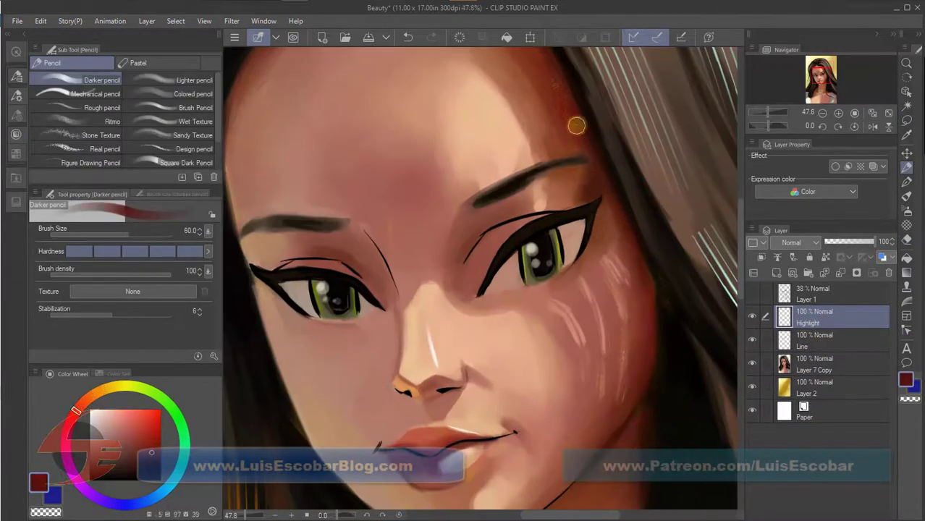
# Thicken and darken the right eyebrow in near-black on Layer 7 Copy with the Darker pencil at size 40.
pyautogui.scroll(-2, 604, 279)
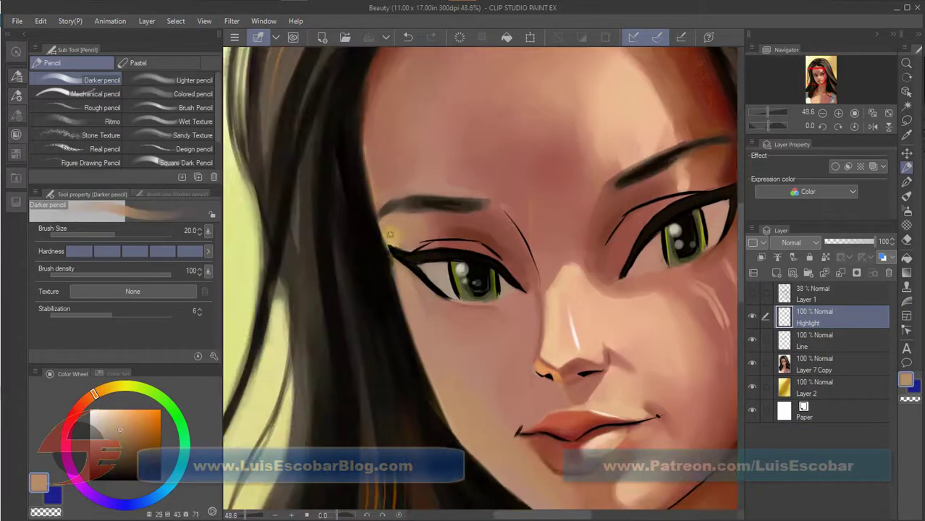
pyautogui.scroll(-3, 557, 422)
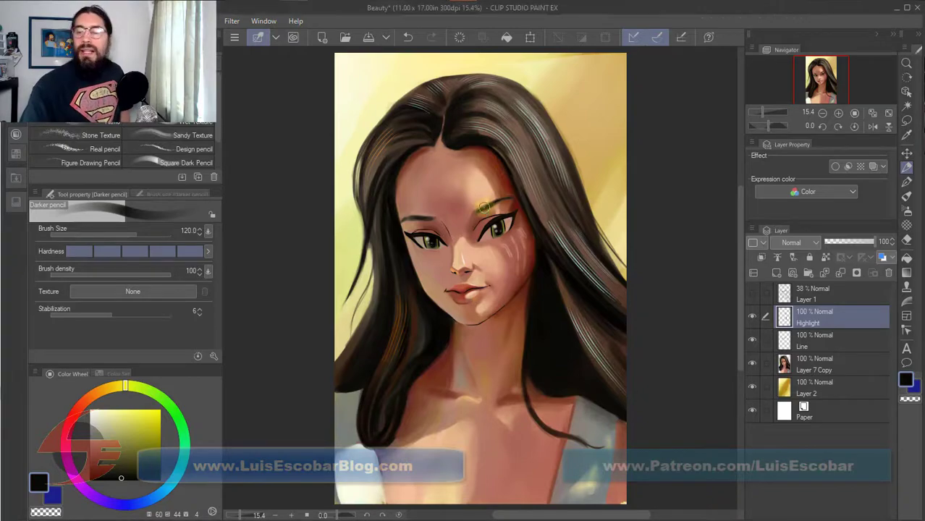
pyautogui.click(836, 359)
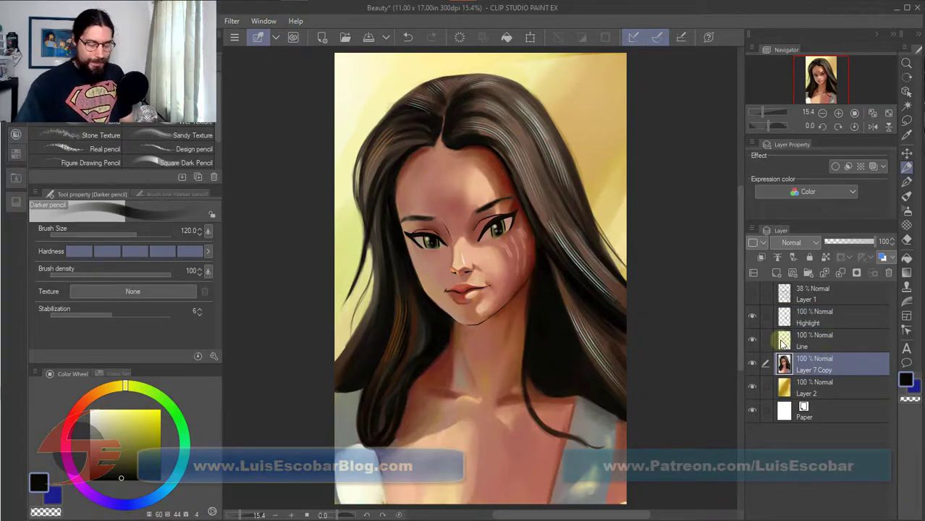
pyautogui.scroll(4, 478, 259)
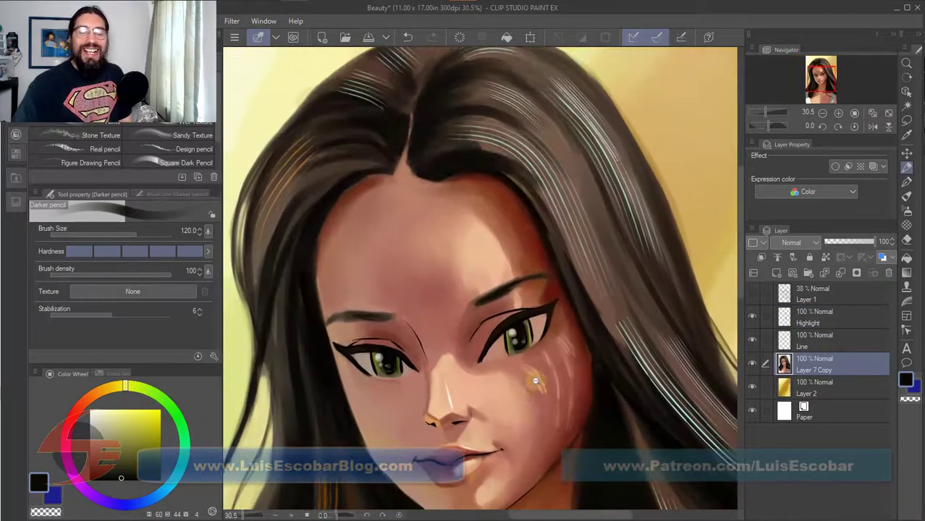
pyautogui.scroll(2, 533, 386)
pyautogui.keyDown('alt'); pyautogui.click(454, 268); pyautogui.keyUp('alt')
pyautogui.press('[')
pyautogui.press('[')
pyautogui.press('[')
pyautogui.press('[')
pyautogui.press('[')
pyautogui.press('[')
pyautogui.moveTo(451, 274)
pyautogui.mouseDown()
pyautogui.moveTo(417, 291)
pyautogui.moveTo(437, 279)
pyautogui.moveTo(422, 296)
pyautogui.moveTo(447, 268)
pyautogui.moveTo(448, 303)
pyautogui.moveTo(433, 288)
pyautogui.moveTo(446, 267)
pyautogui.moveTo(420, 292)
pyautogui.mouseUp()
pyautogui.moveTo(475, 257); pyautogui.dragTo(444, 276)
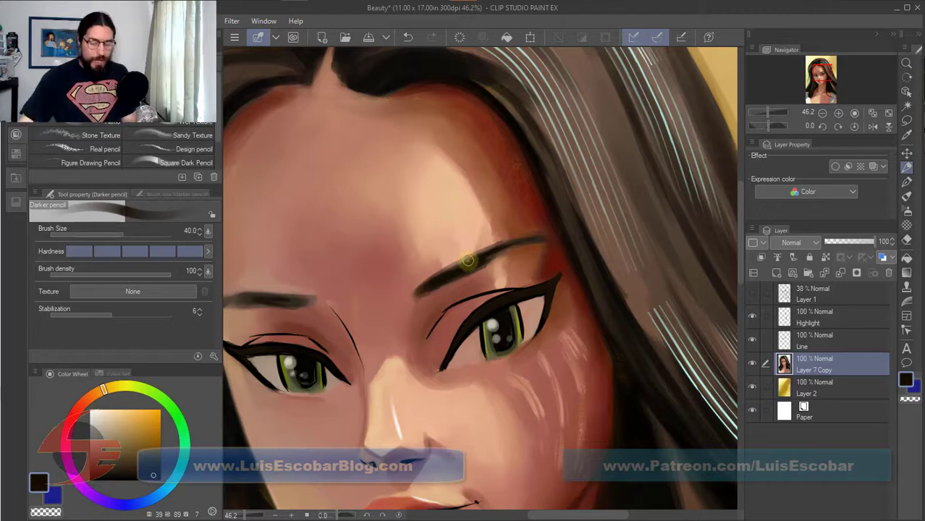
pyautogui.click(890, 112)
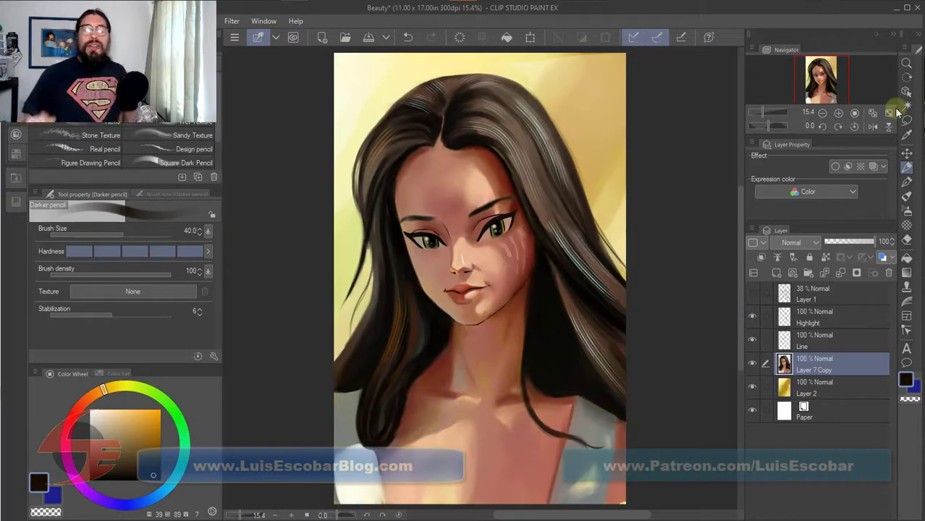